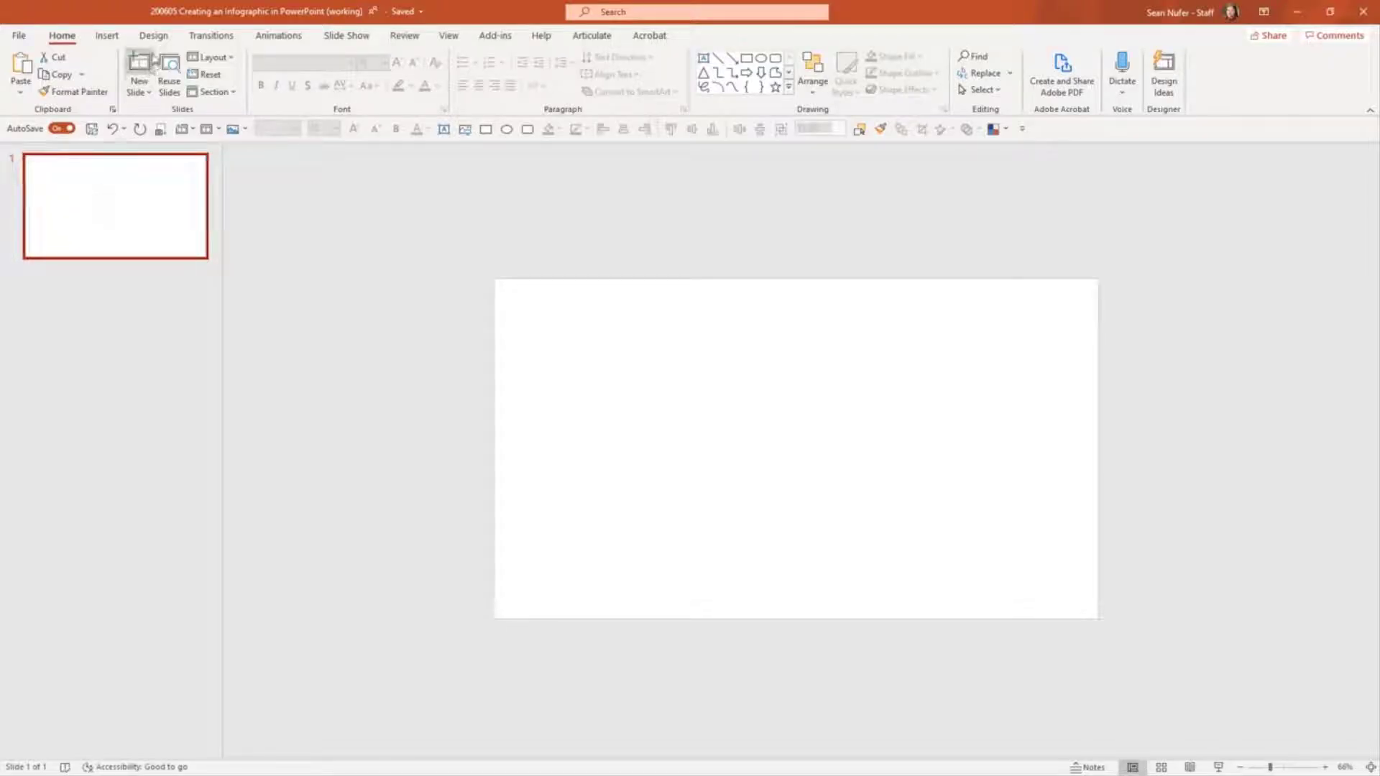
# - Make the slide a custom 13.333 × 26.666-inch tall portrait page
pyautogui.click(153, 35)
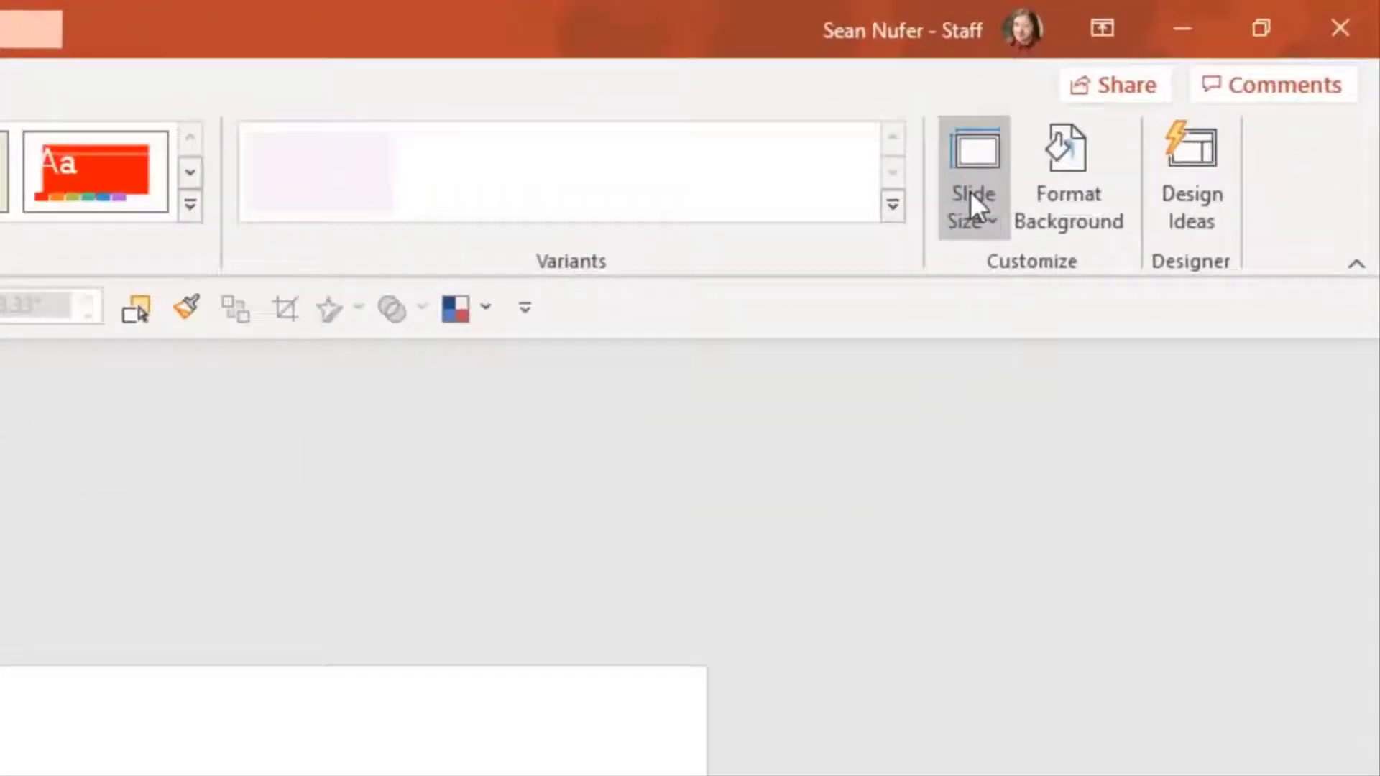
pyautogui.click(1207, 85)
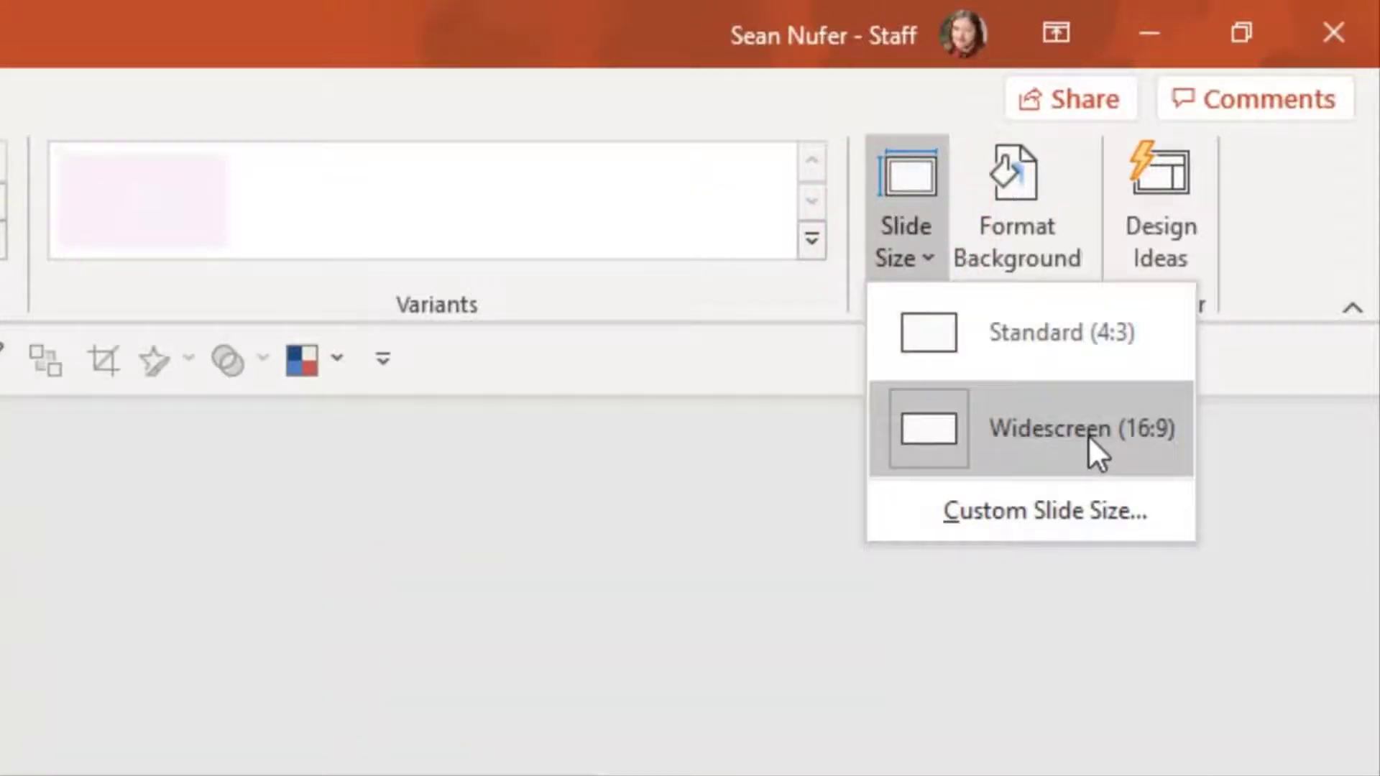
pyautogui.click(1017, 517)
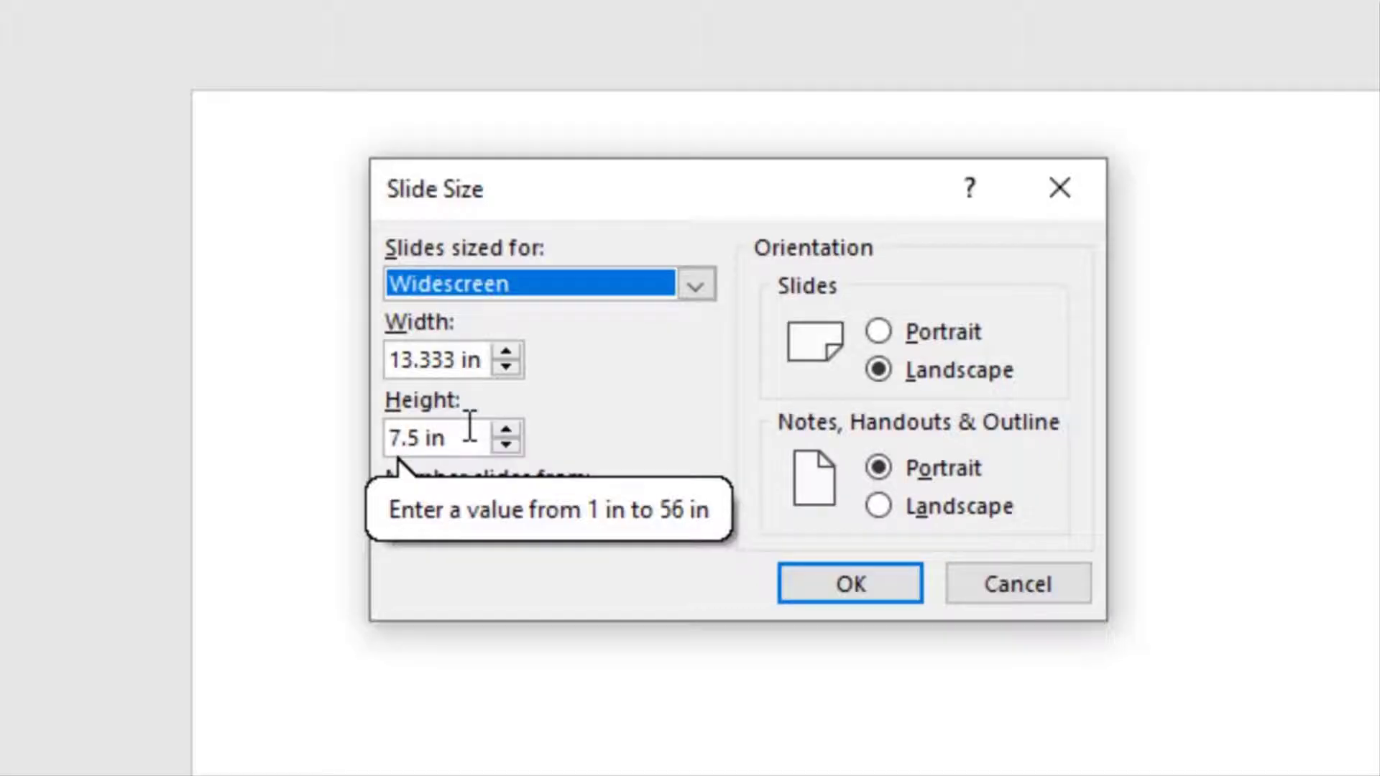
pyautogui.click(467, 433)
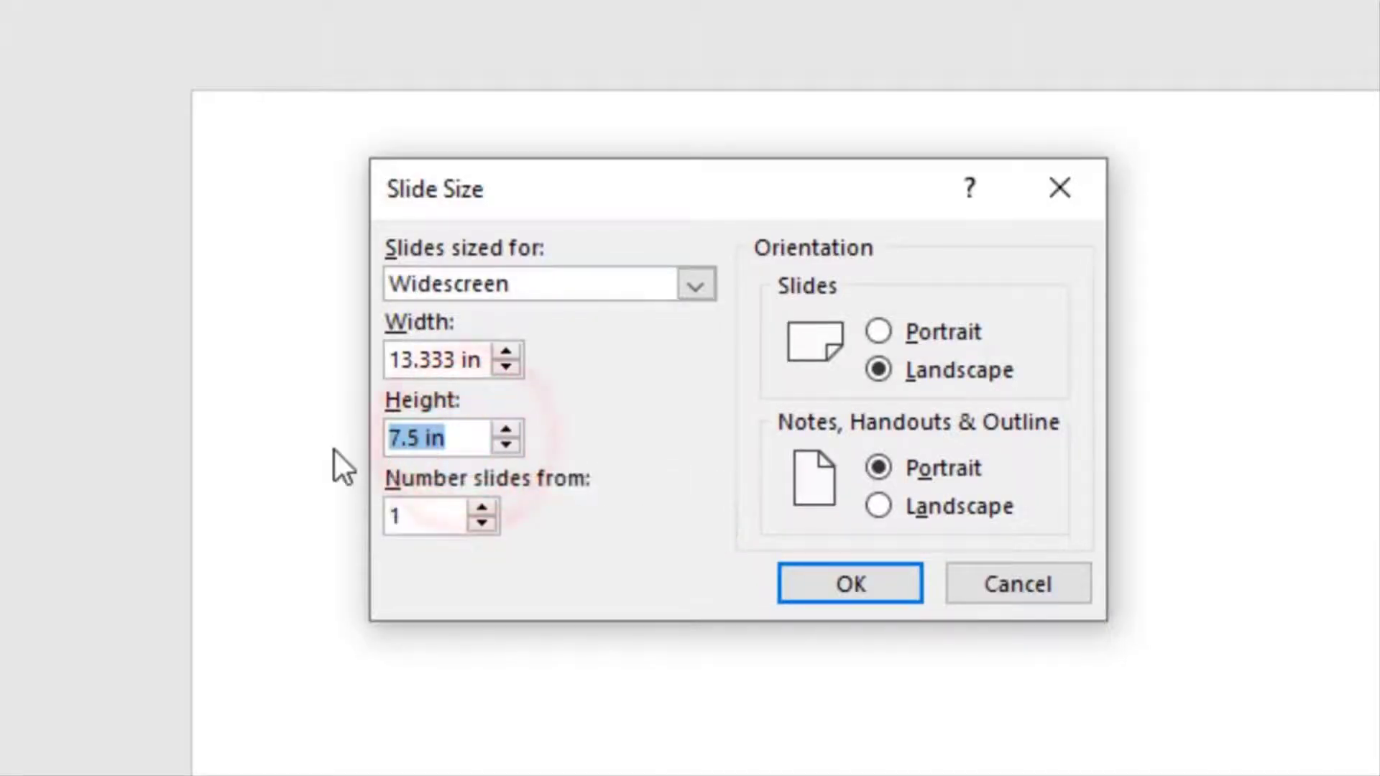
pyautogui.write('26.66')
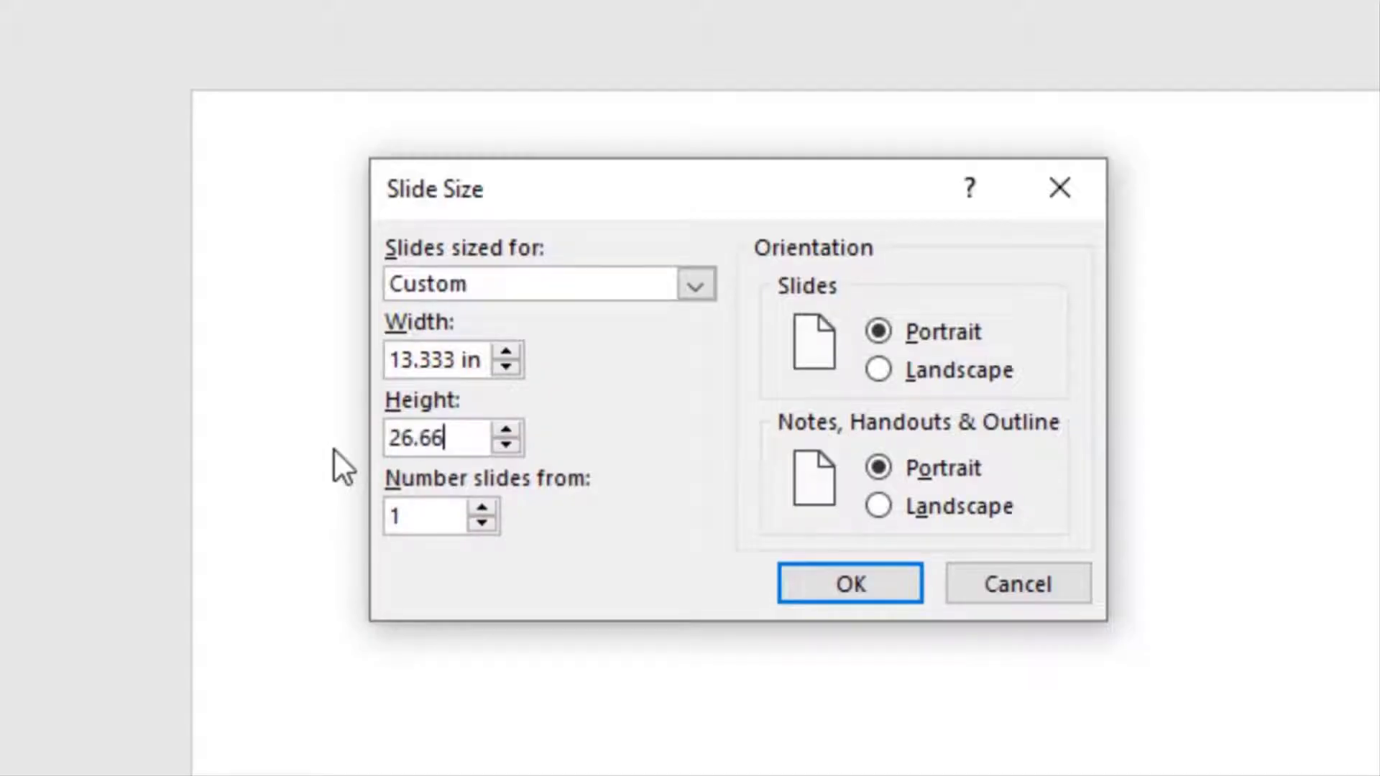
pyautogui.write('6 in')
pyautogui.click(812, 584)
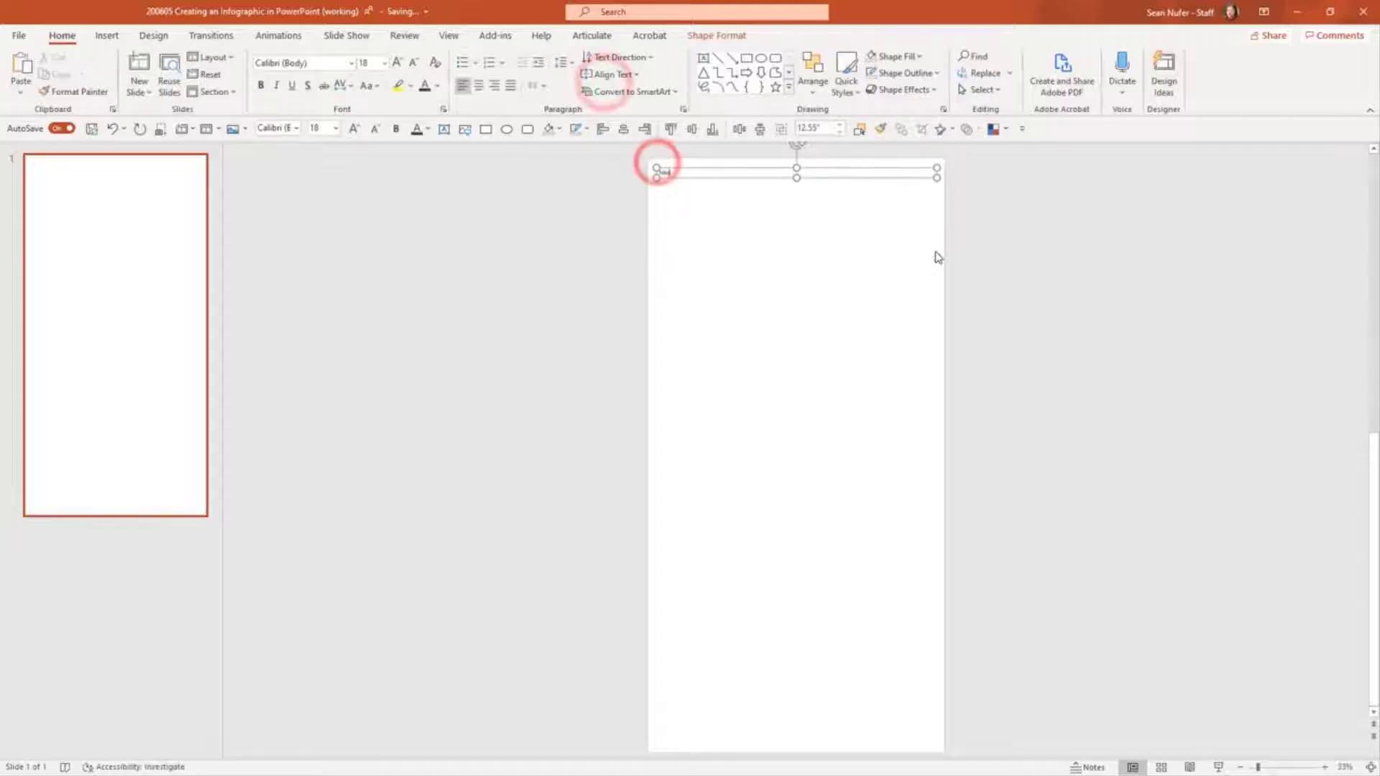
# - Add the heading 'Title', centred at 96 pt
pyautogui.write('Title')
pyautogui.hotkey('ctrl', 'e')
pyautogui.click(335, 128)
pyautogui.click(322, 460)
pyautogui.click(336, 128)
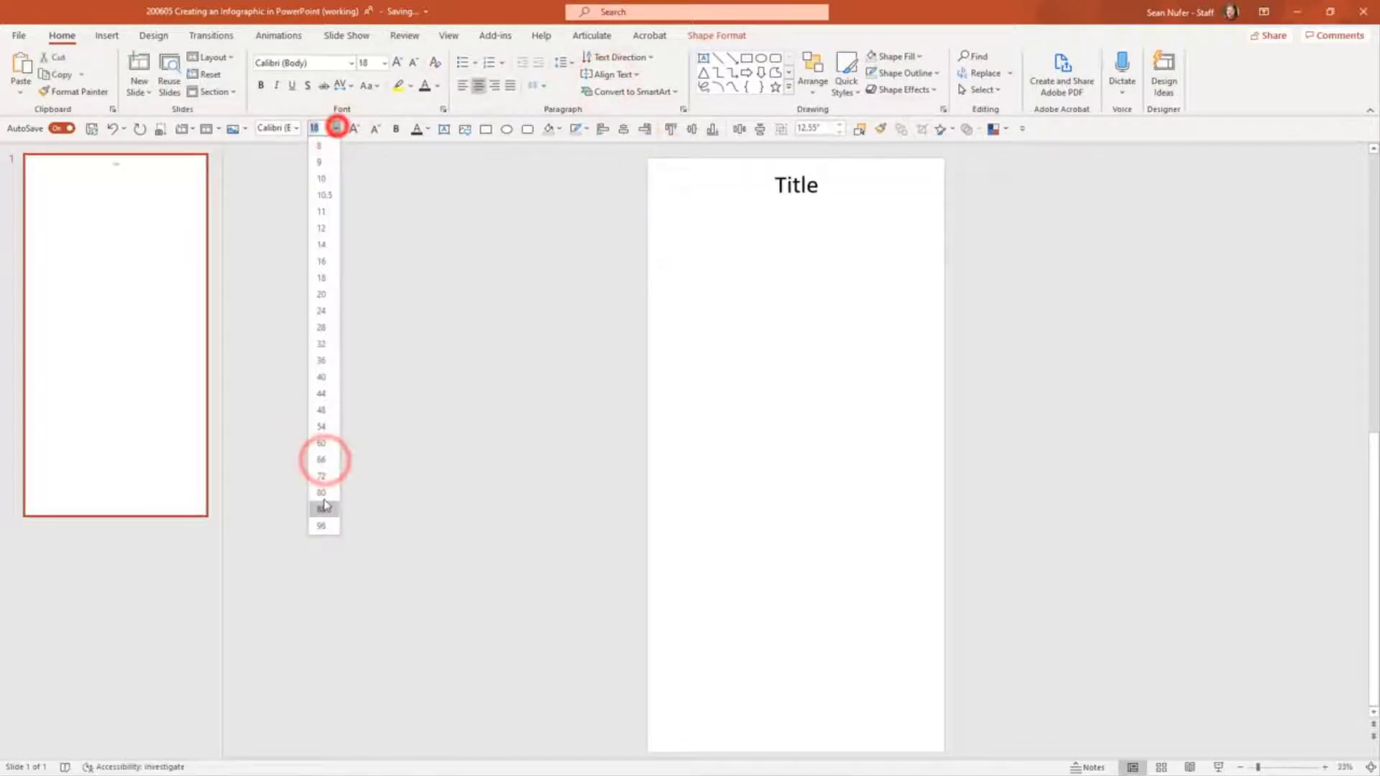
pyautogui.click(322, 525)
# - Draw a square, a triangle beside it, and a circle below the square
pyautogui.click(108, 36)
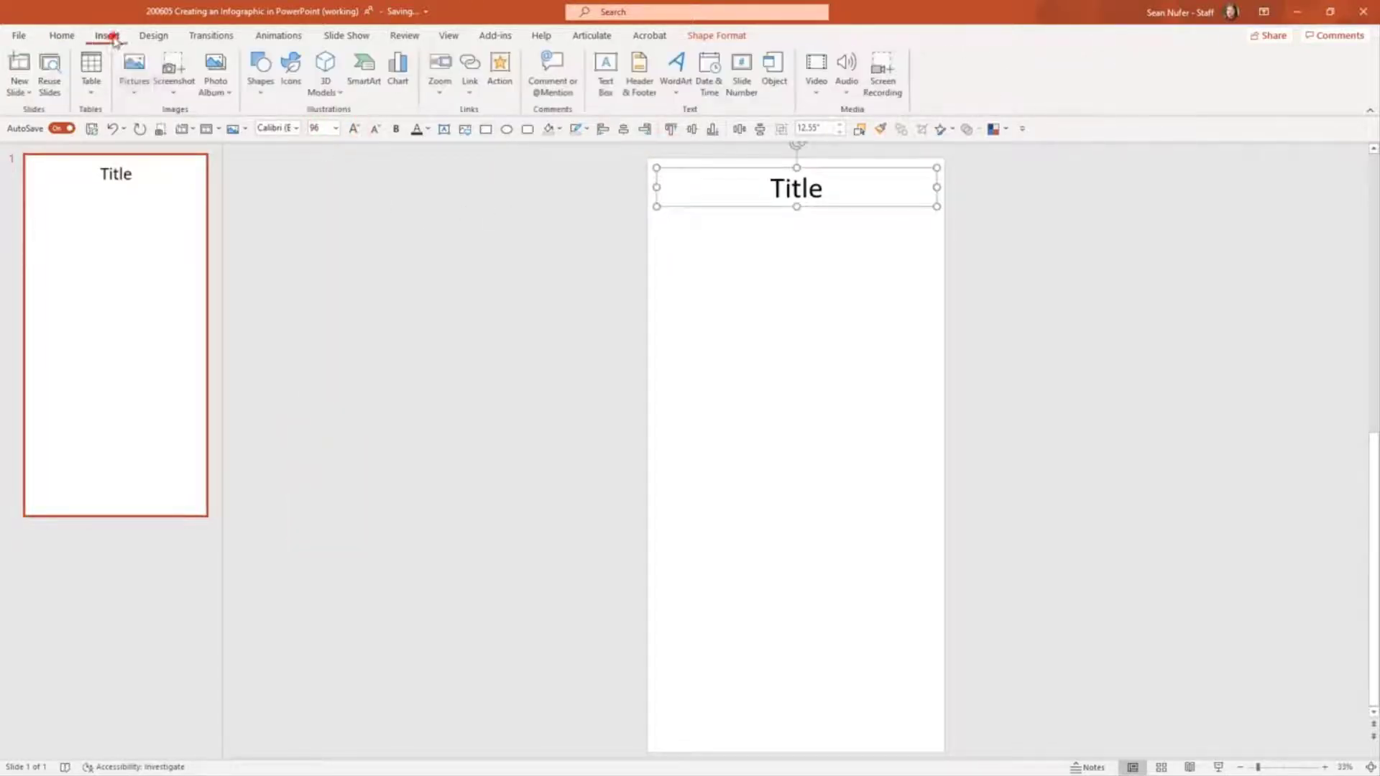
pyautogui.click(261, 66)
pyautogui.click(298, 129)
pyautogui.moveTo(663, 215); pyautogui.dragTo(771, 327)
pyautogui.click(109, 36)
pyautogui.click(261, 72)
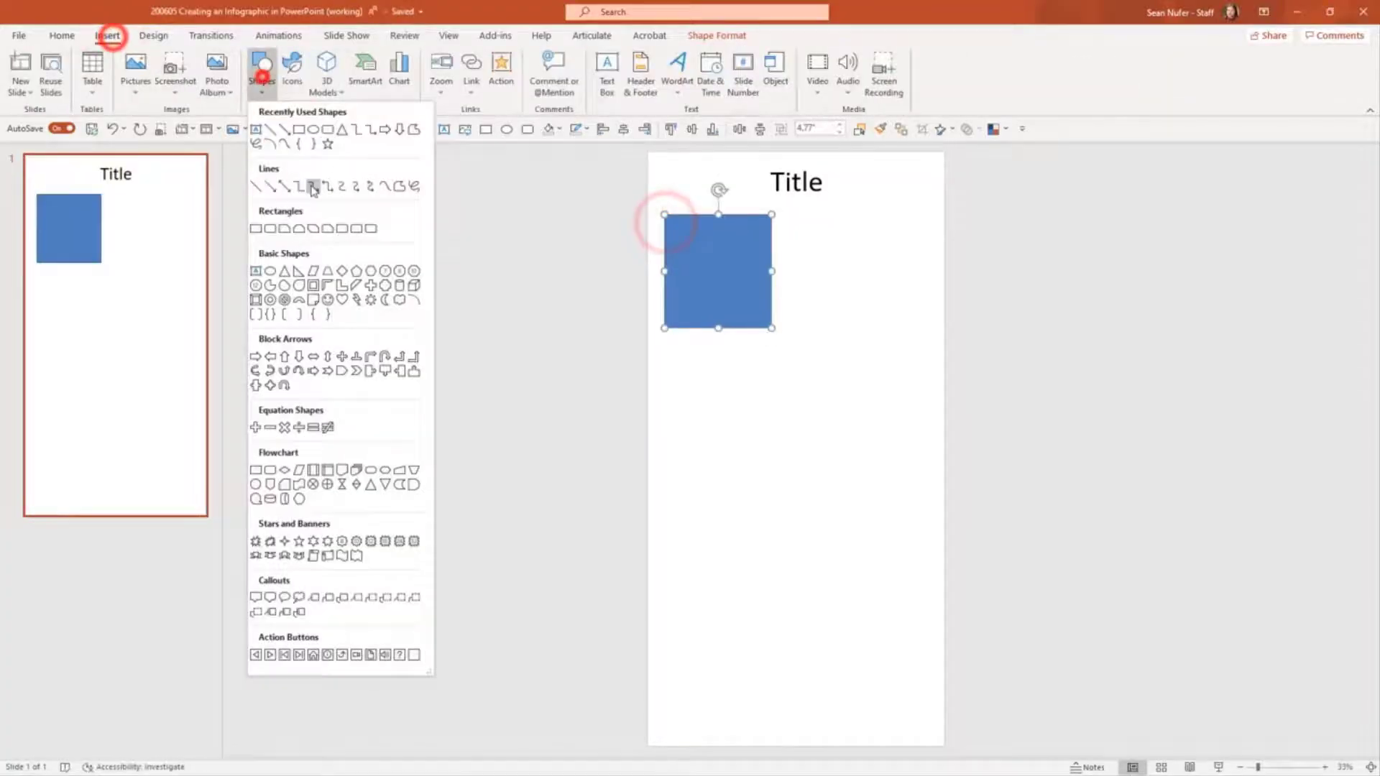
pyautogui.click(342, 129)
pyautogui.moveTo(838, 247)
pyautogui.mouseDown()
pyautogui.moveTo(948, 358)
pyautogui.moveTo(920, 373)
pyautogui.mouseUp()
pyautogui.click(108, 36)
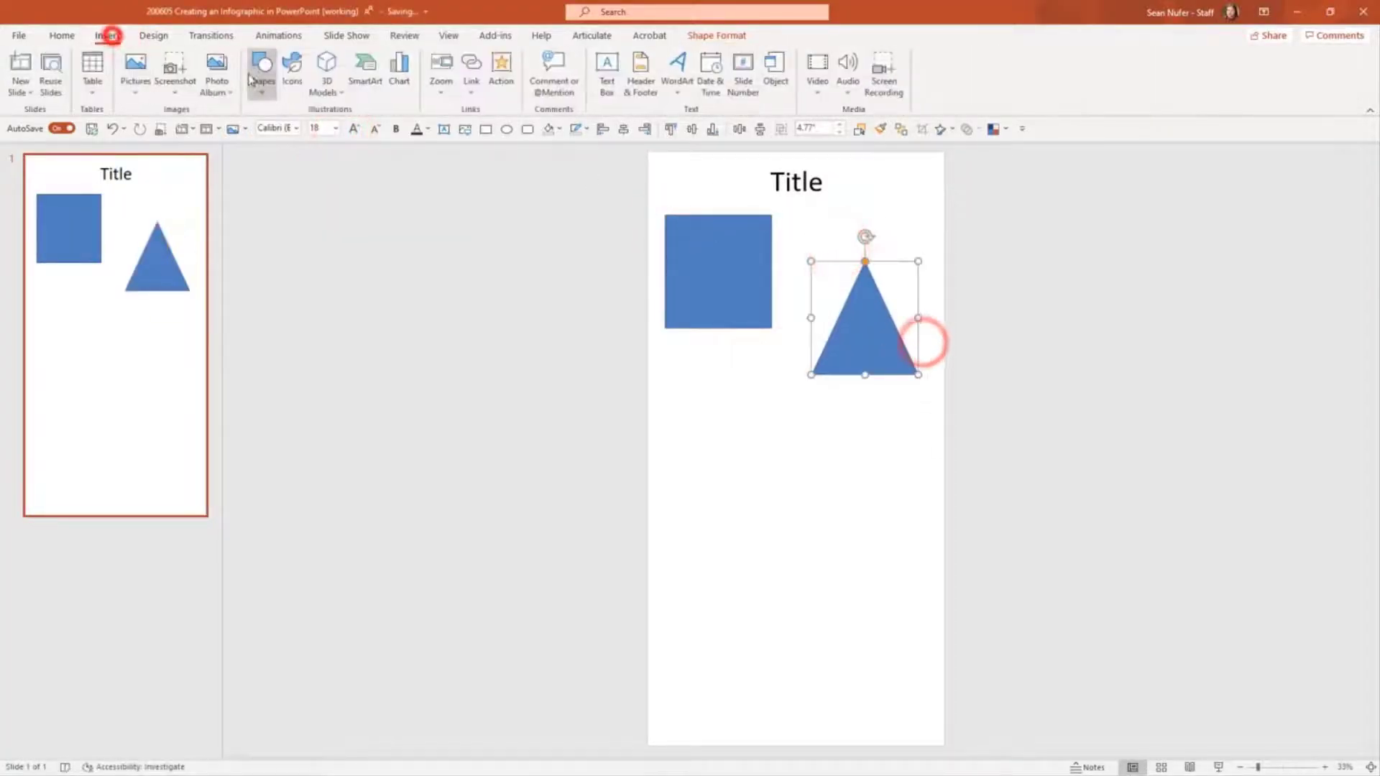
pyautogui.click(261, 72)
pyautogui.click(308, 130)
pyautogui.moveTo(771, 363); pyautogui.dragTo(660, 470)
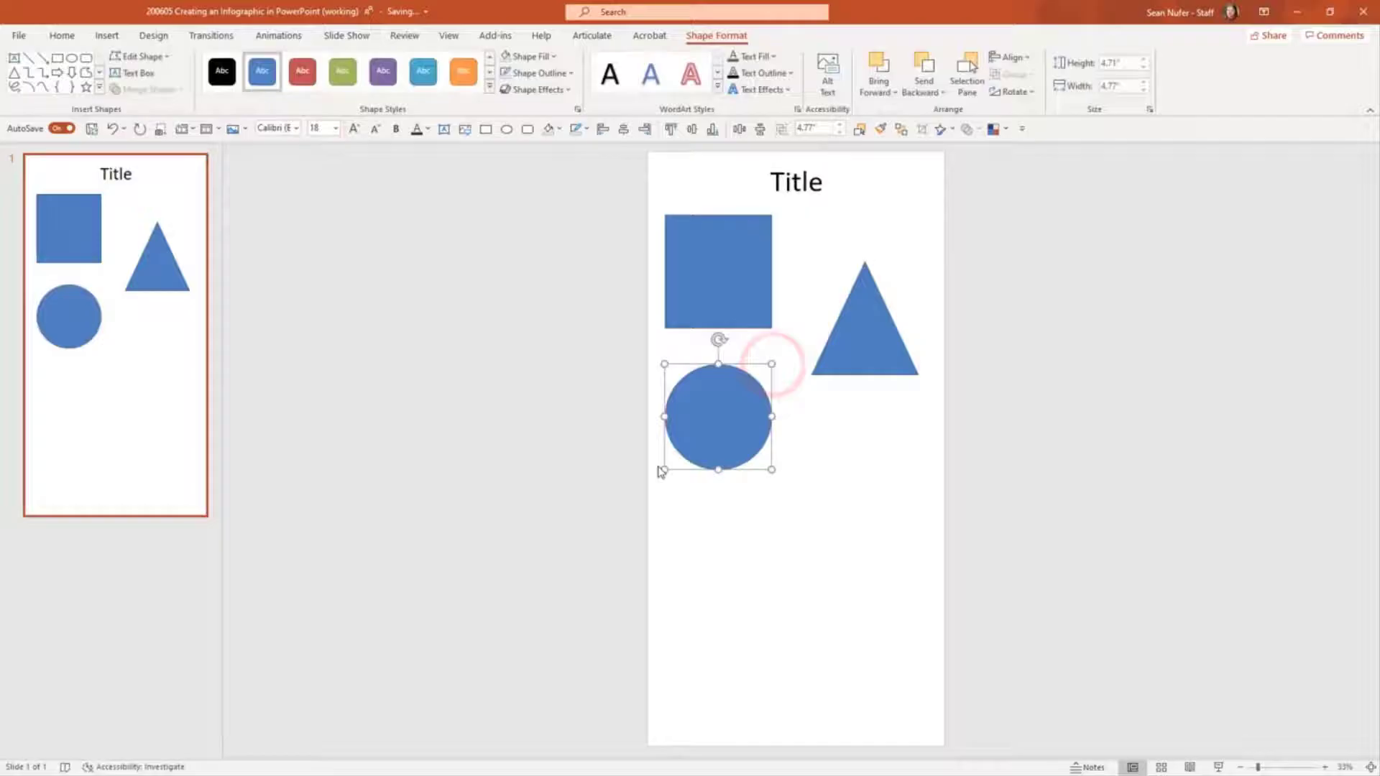
# - Shrink the triangle onto the circle and Fragment them to cut a triangular piece out
pyautogui.click(862, 339)
pyautogui.moveTo(917, 260); pyautogui.dragTo(882, 310)
pyautogui.moveTo(855, 358); pyautogui.dragTo(742, 410)
pyautogui.keyDown('shift'); pyautogui.click(755, 391); pyautogui.keyUp('shift')
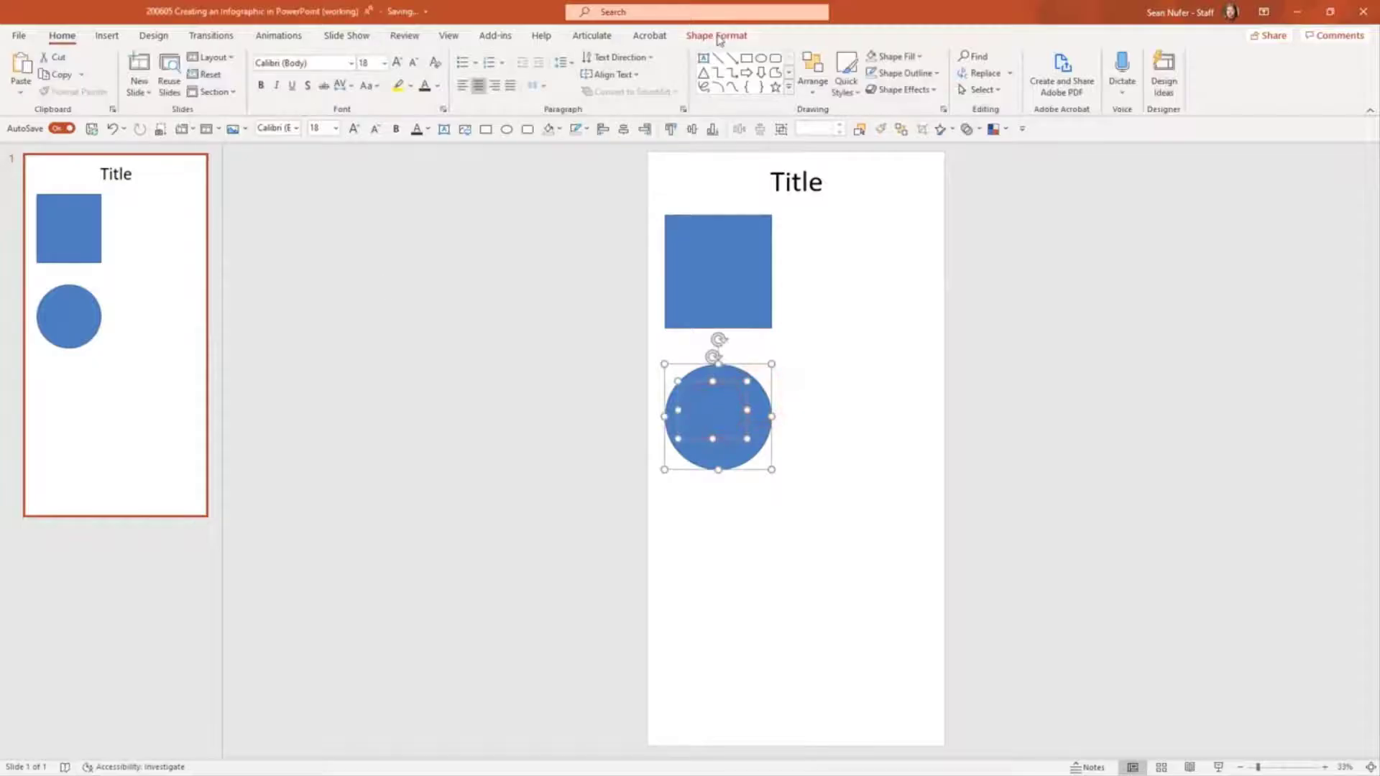
pyautogui.click(719, 36)
pyautogui.click(146, 90)
pyautogui.click(139, 151)
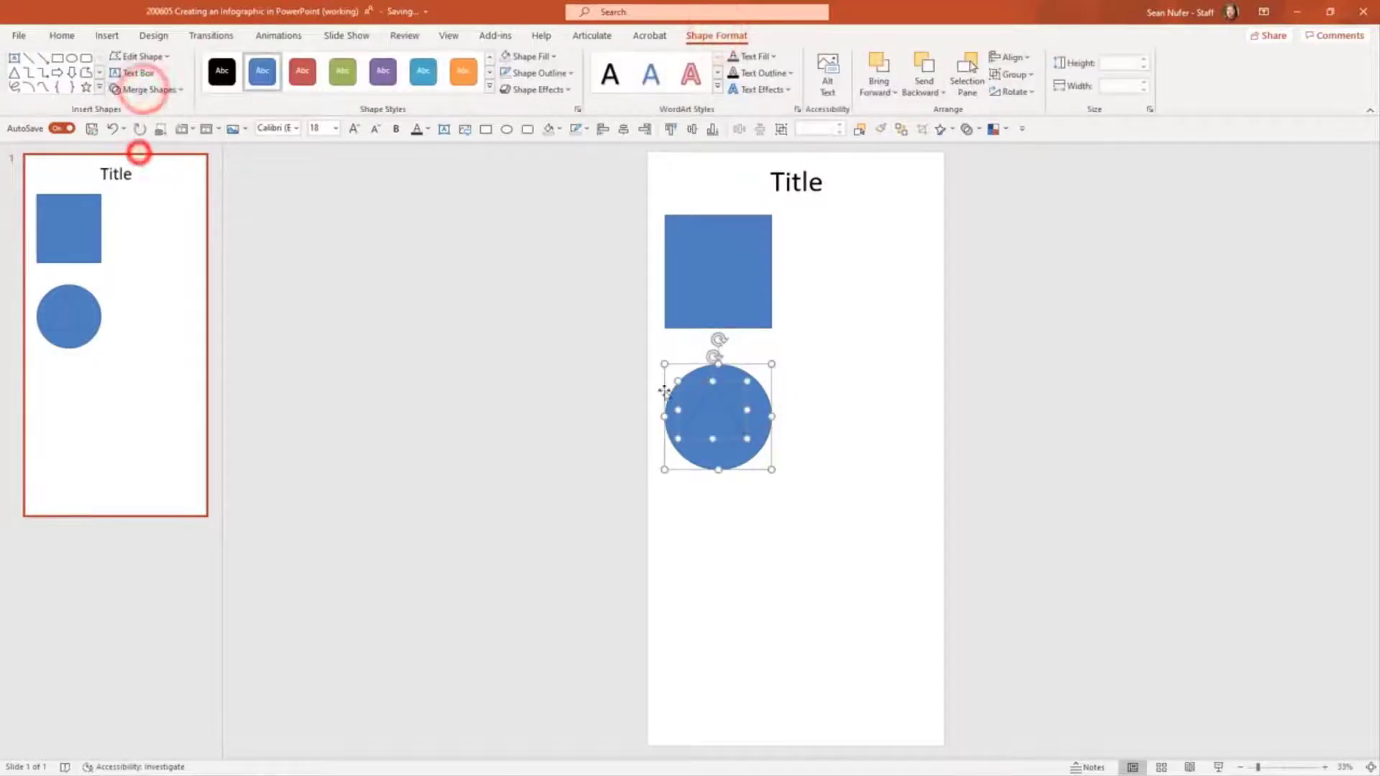
pyautogui.click(801, 419)
pyautogui.moveTo(712, 421); pyautogui.dragTo(833, 349)
pyautogui.click(897, 260)
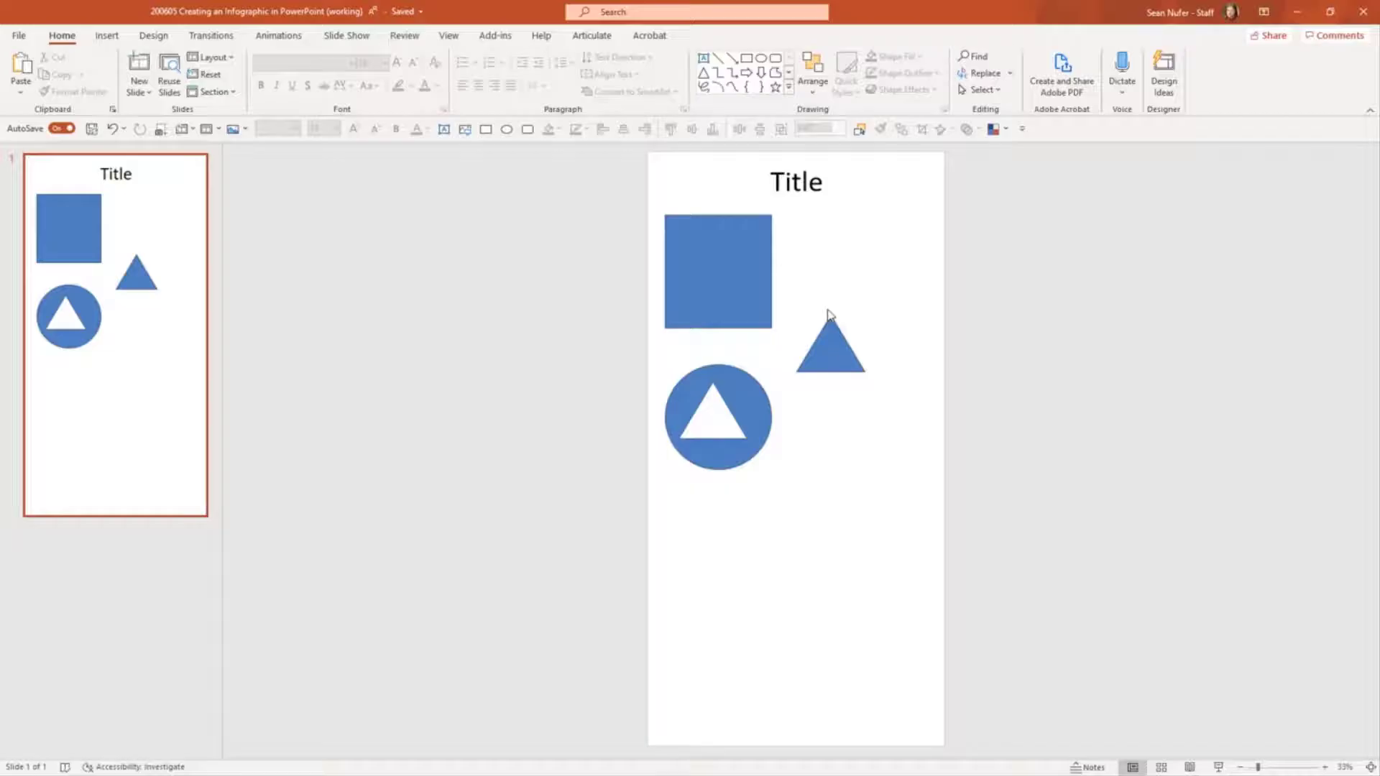
# - Add a 48 pt pasted placeholder paragraph ending at 'toast.' beside the circle
pyautogui.click(444, 129)
pyautogui.moveTo(893, 502); pyautogui.dragTo(694, 611)
pyautogui.hotkey('ctrl', 'v')
pyautogui.click(336, 128)
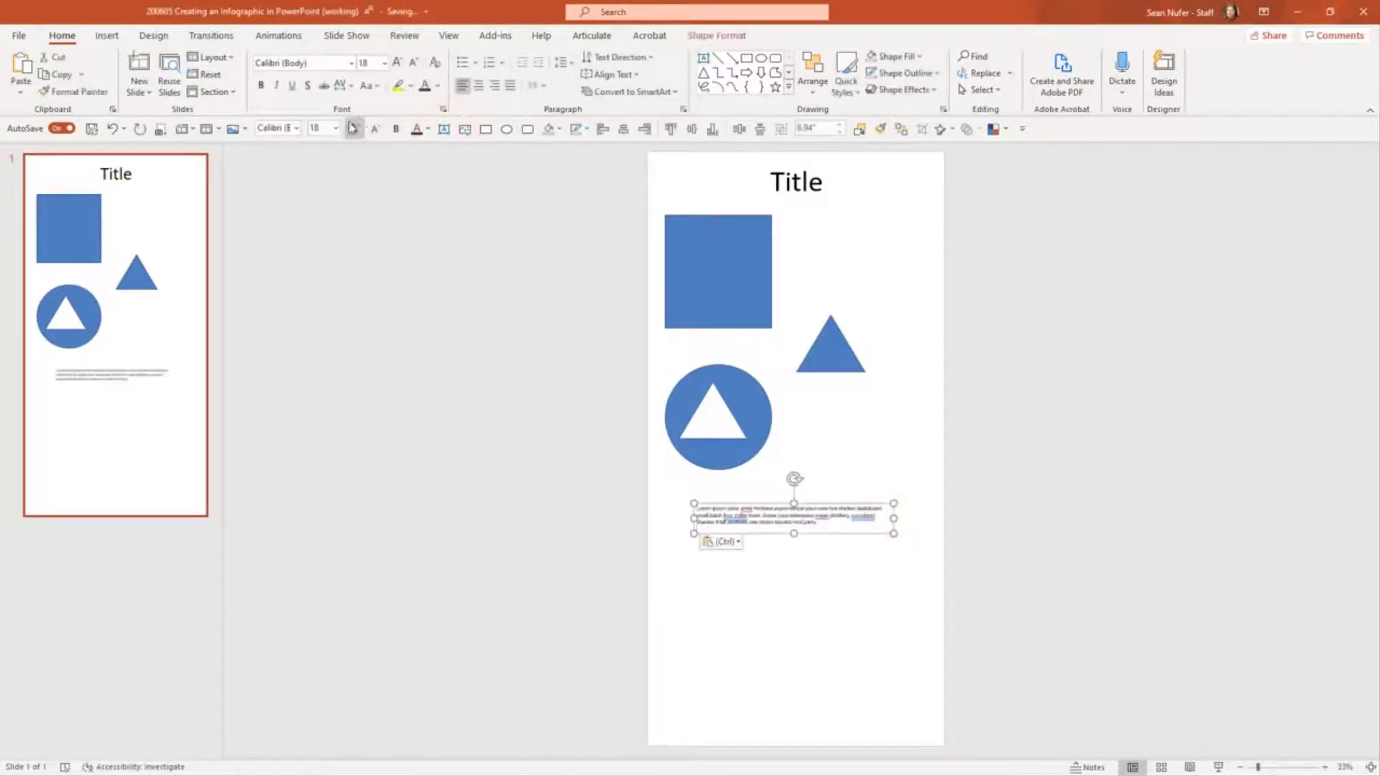
pyautogui.click(320, 412)
pyautogui.moveTo(752, 505)
pyautogui.mouseDown()
pyautogui.moveTo(785, 483)
pyautogui.moveTo(769, 496)
pyautogui.mouseUp()
pyautogui.moveTo(725, 571); pyautogui.dragTo(800, 569)
pyautogui.click(838, 602)
pyautogui.hotkey('ctrl', 'shift', 'End')
pyautogui.press('Delete')
pyautogui.moveTo(884, 486); pyautogui.dragTo(879, 399)
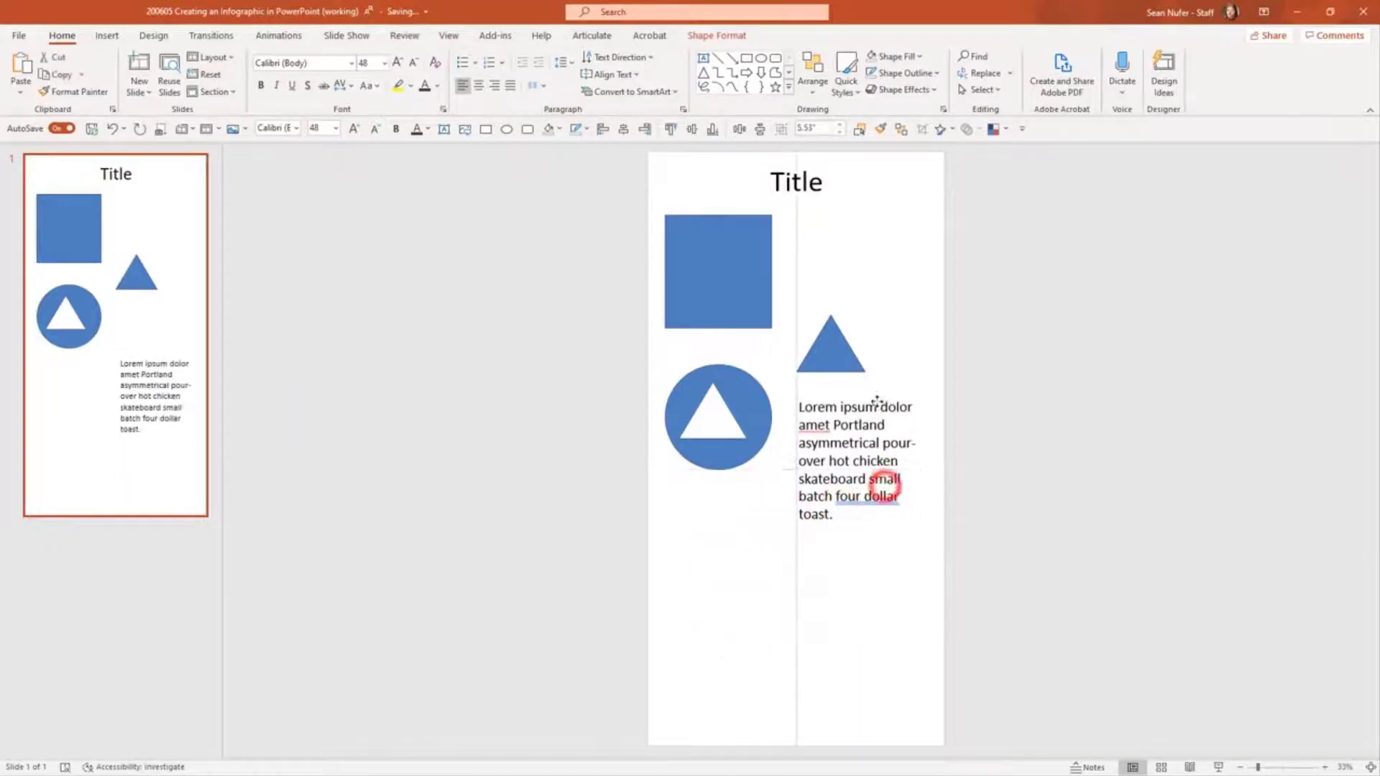
pyautogui.click(973, 348)
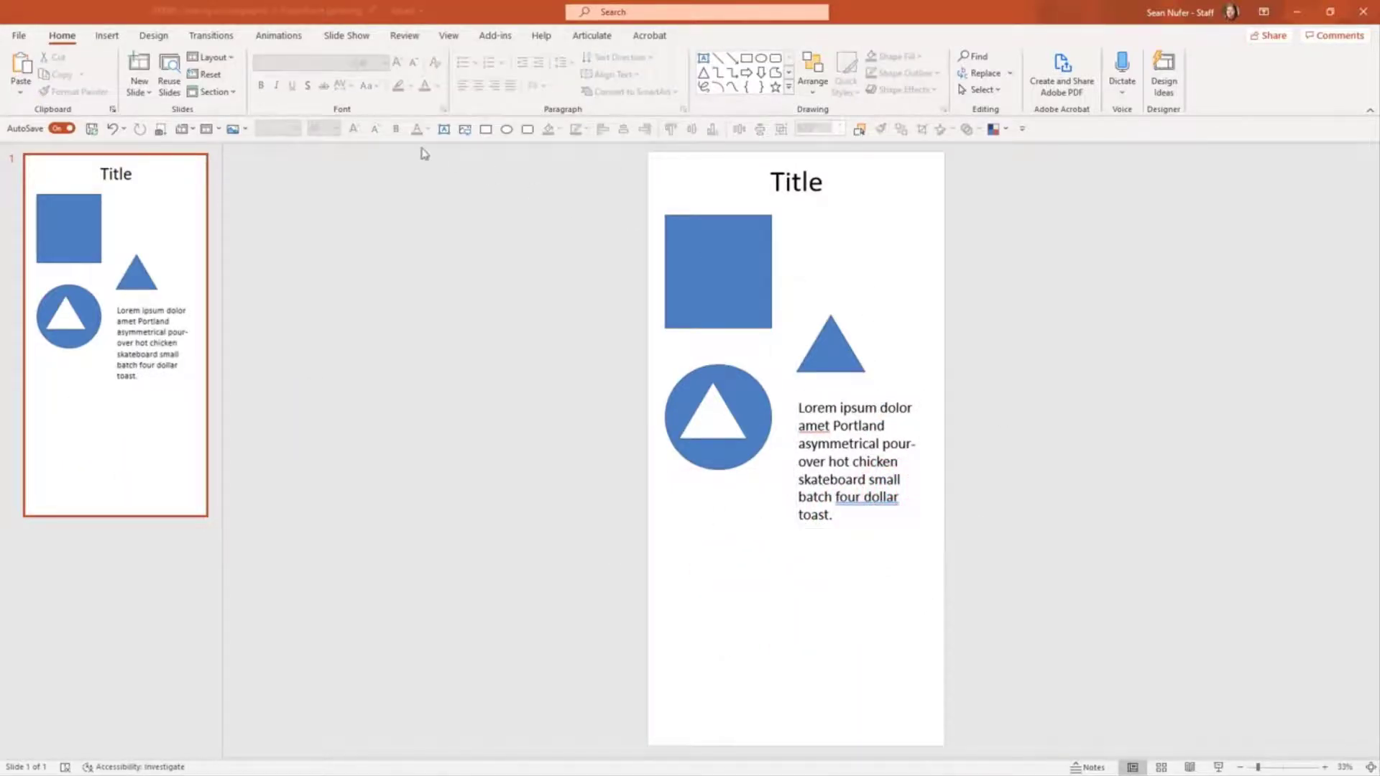
# - Bring up Save a Copy and show the list of file formats
pyautogui.click(20, 36)
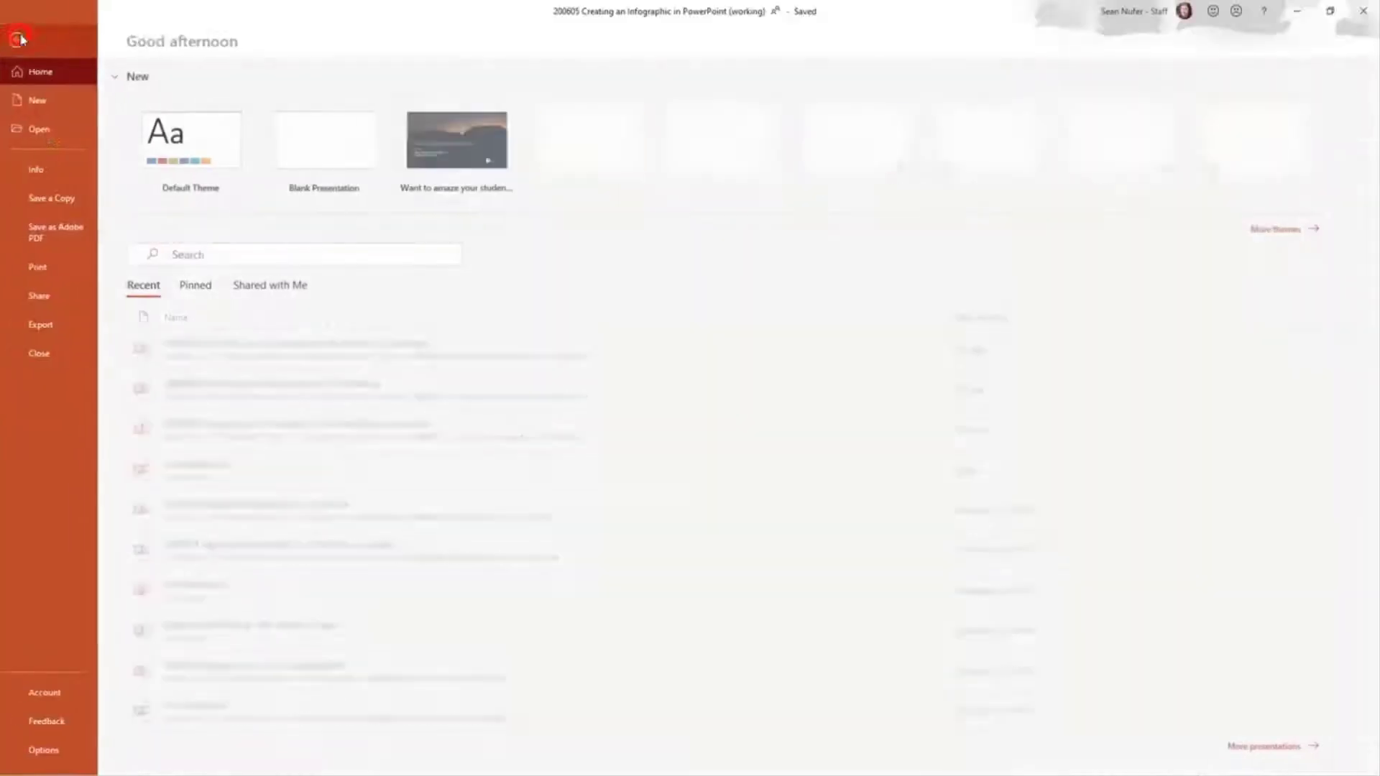
pyautogui.click(56, 198)
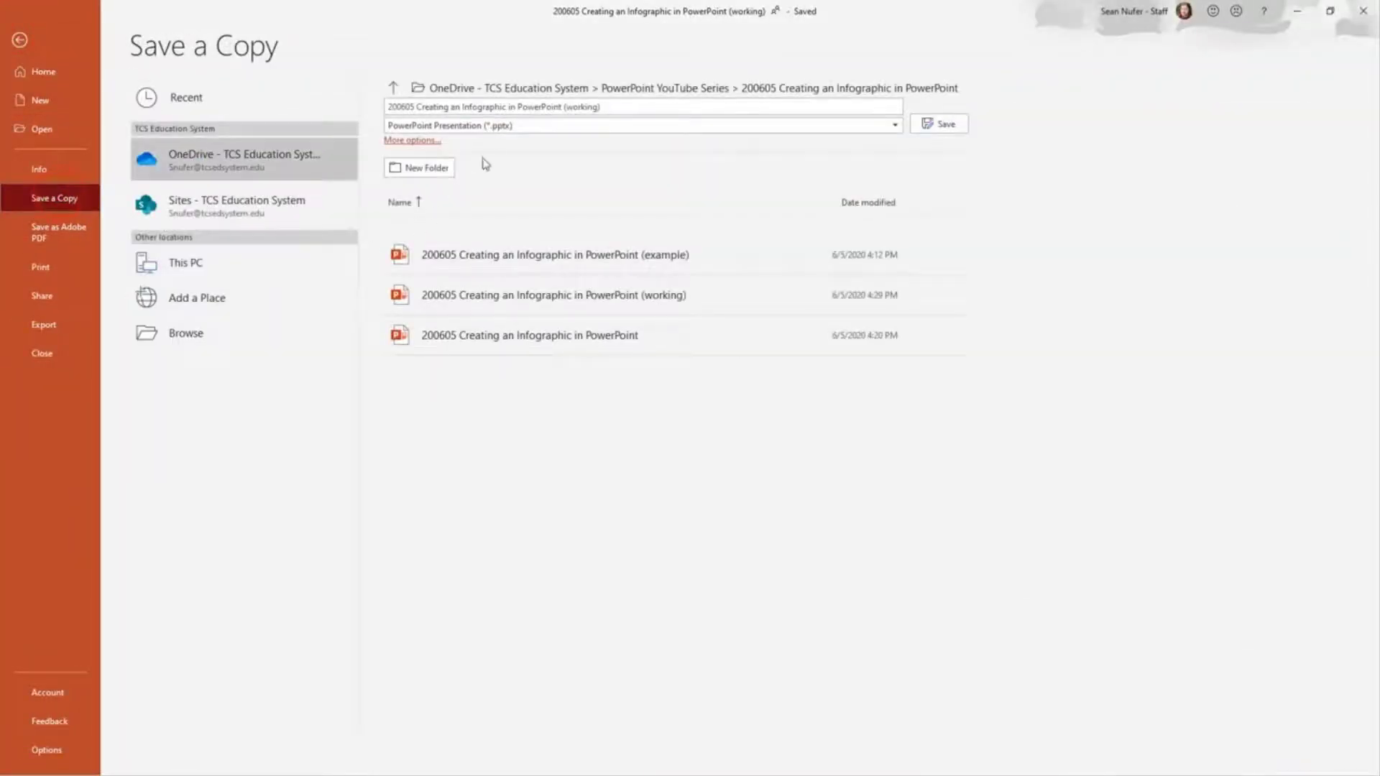
pyautogui.click(496, 127)
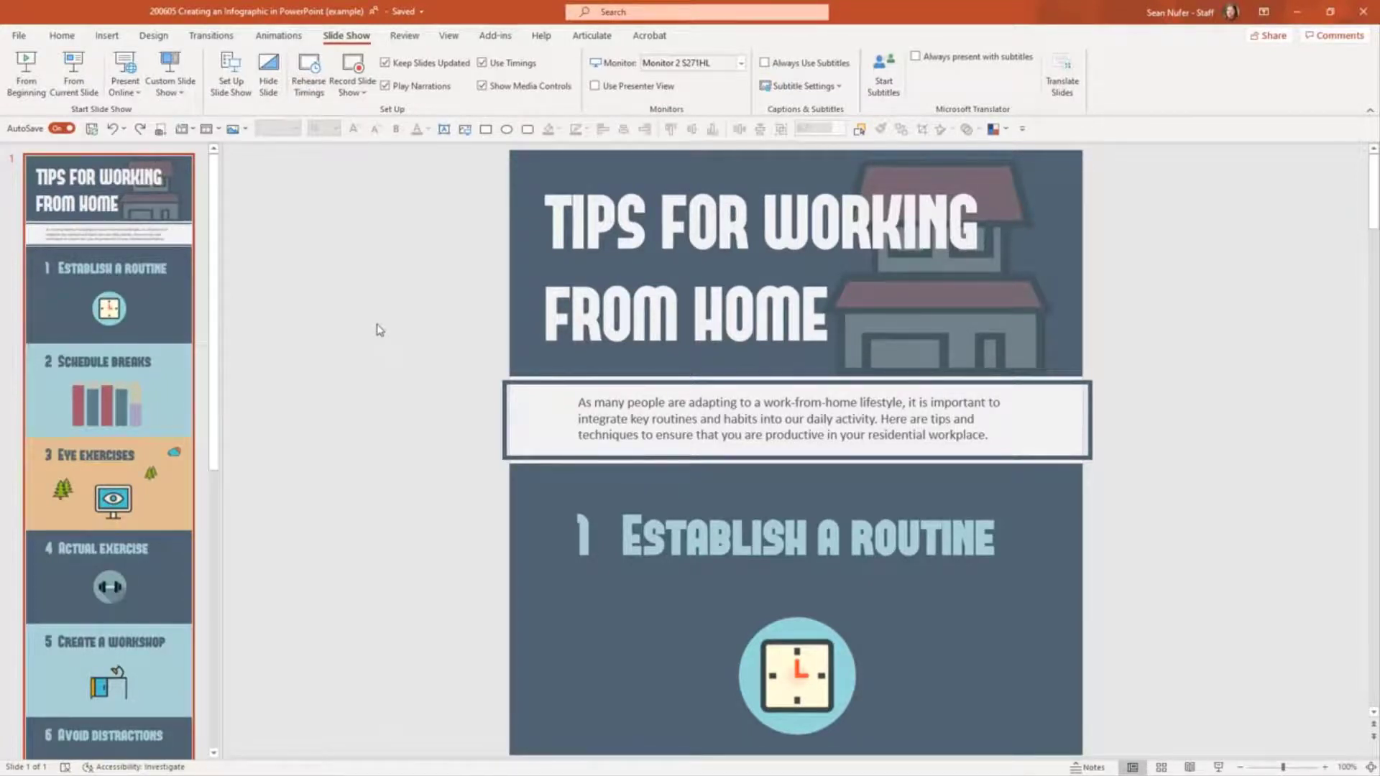
pyautogui.scroll(-3, 431, 327)
pyautogui.scroll(-6, 445, 333)
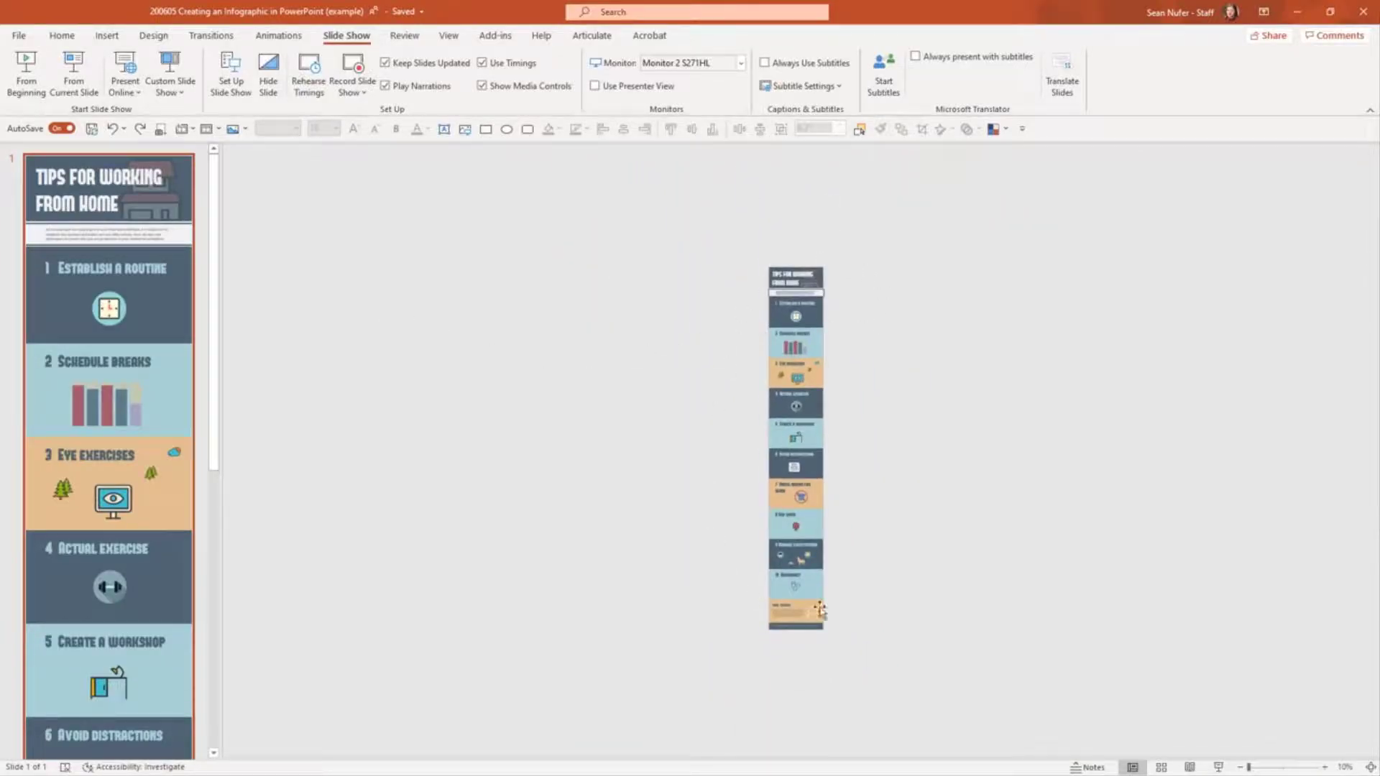
pyautogui.scroll(10, 762, 297)
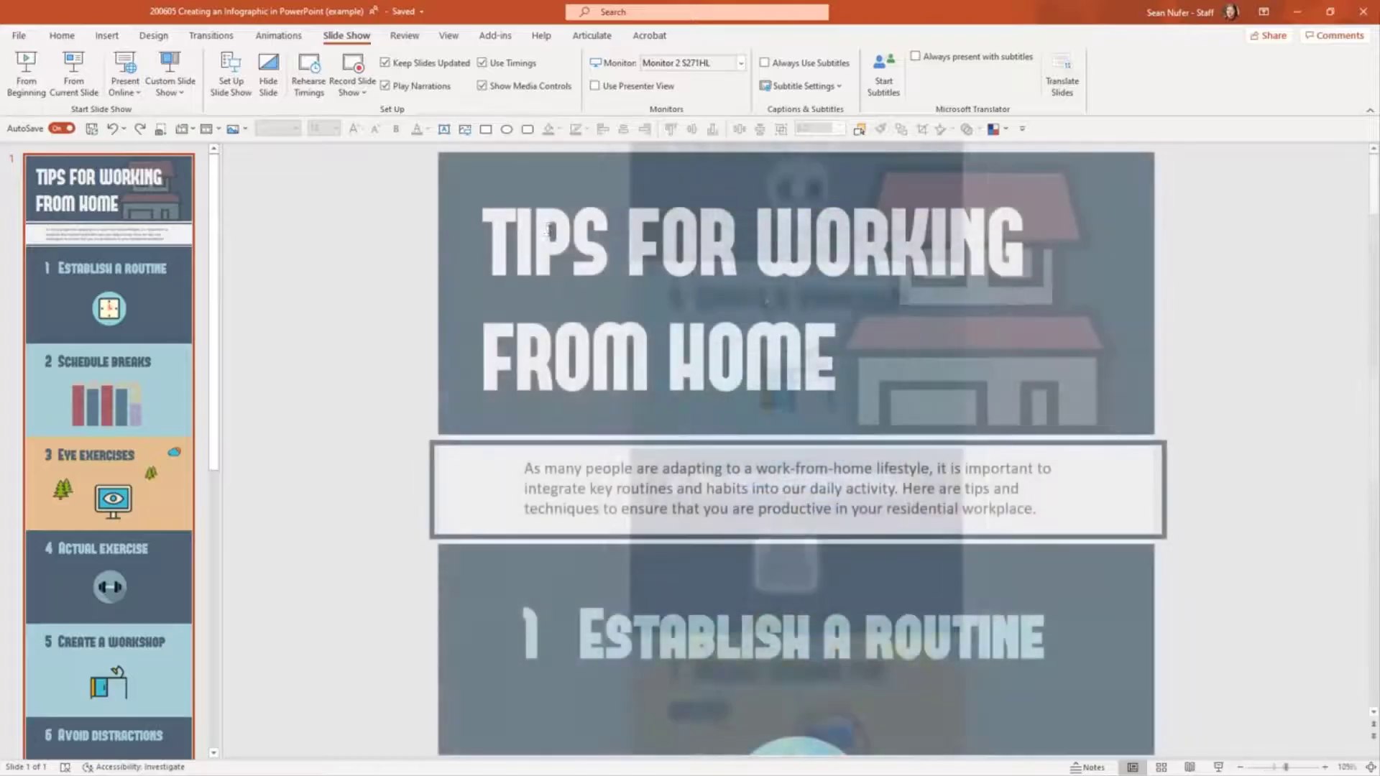
pyautogui.click(548, 242)
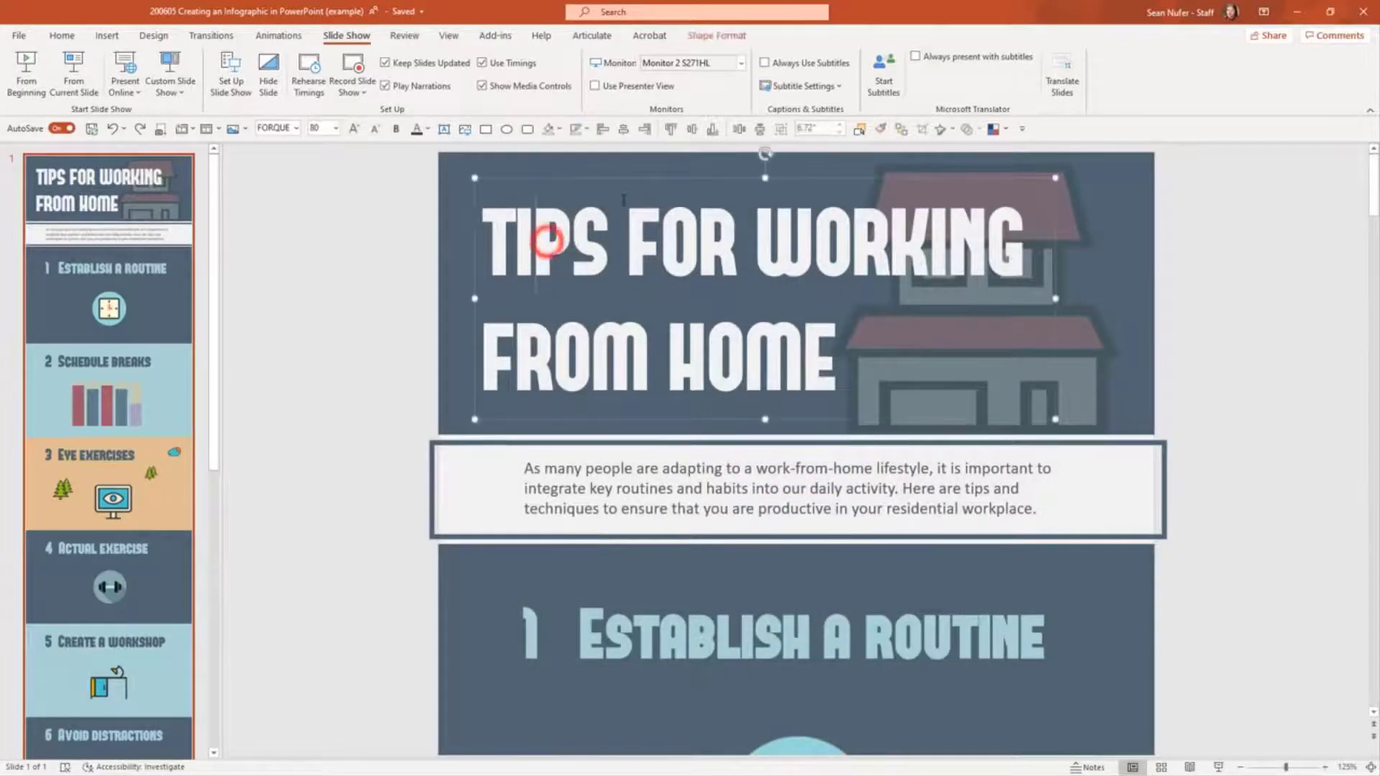
pyautogui.moveTo(629, 182); pyautogui.dragTo(406, 217)
pyautogui.click(919, 206)
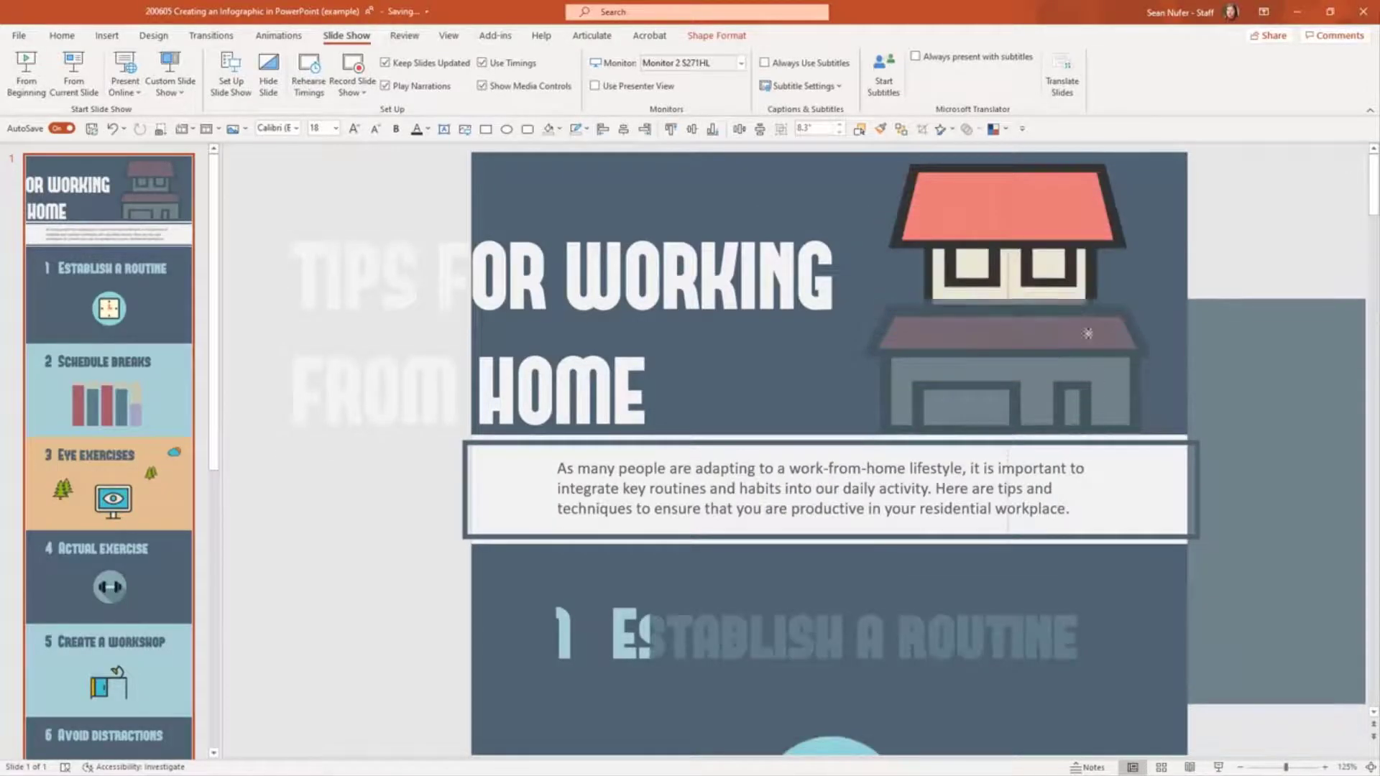
pyautogui.click(1070, 212)
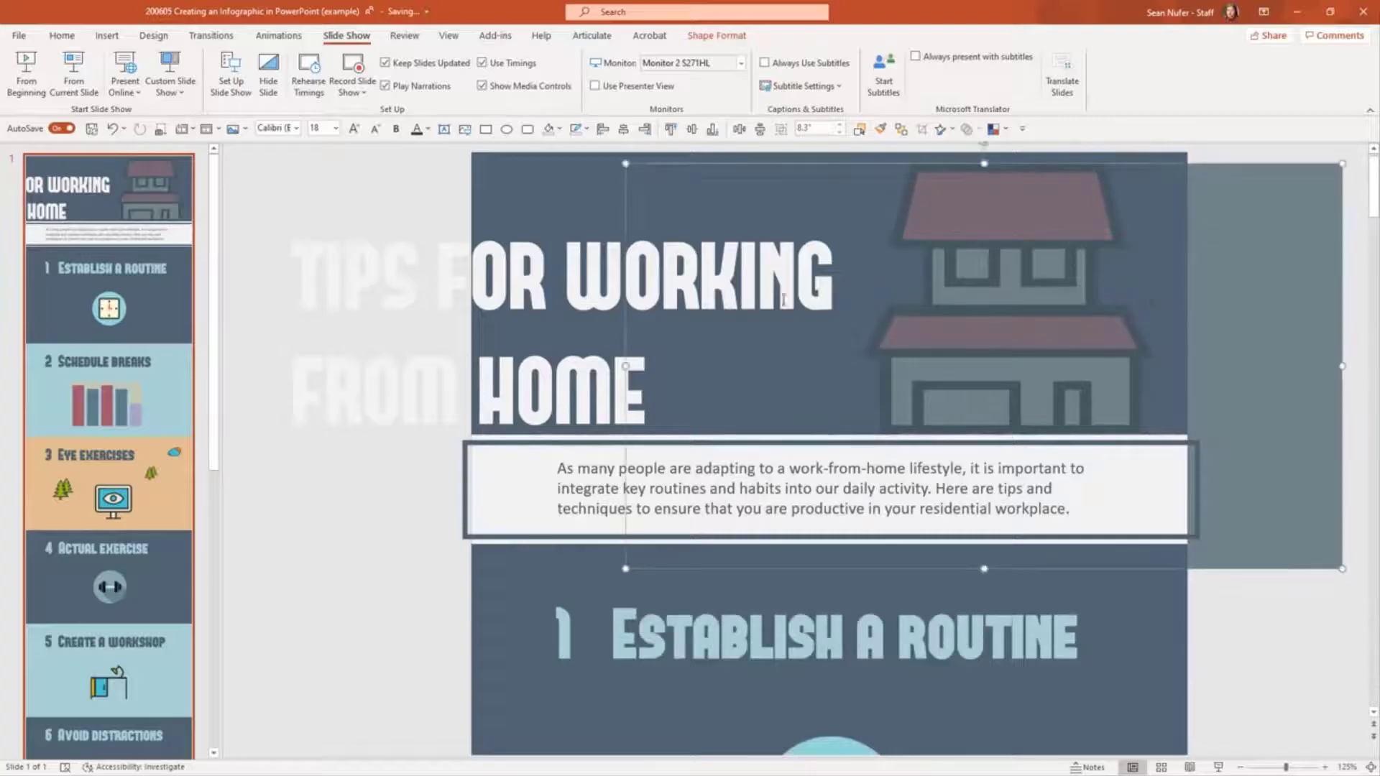
pyautogui.click(575, 257)
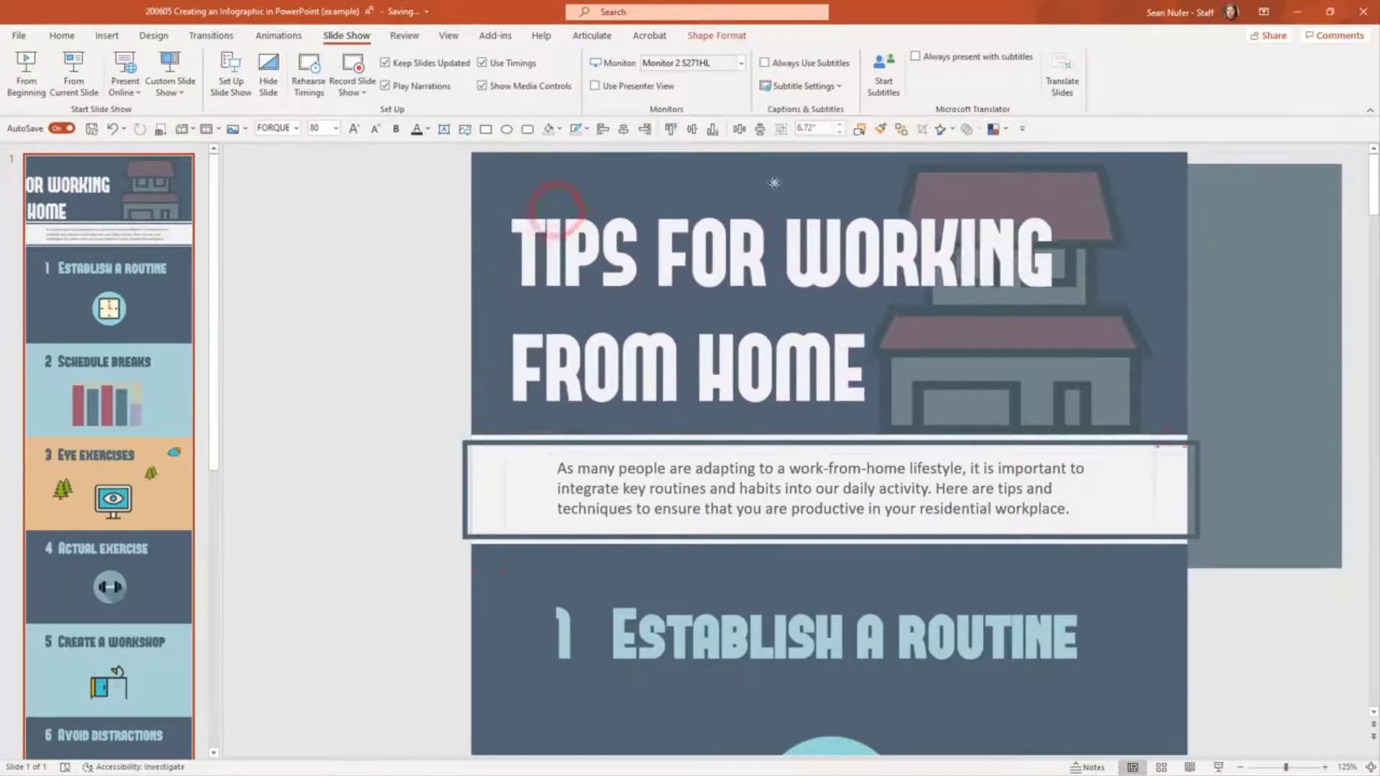
pyautogui.click(1209, 196)
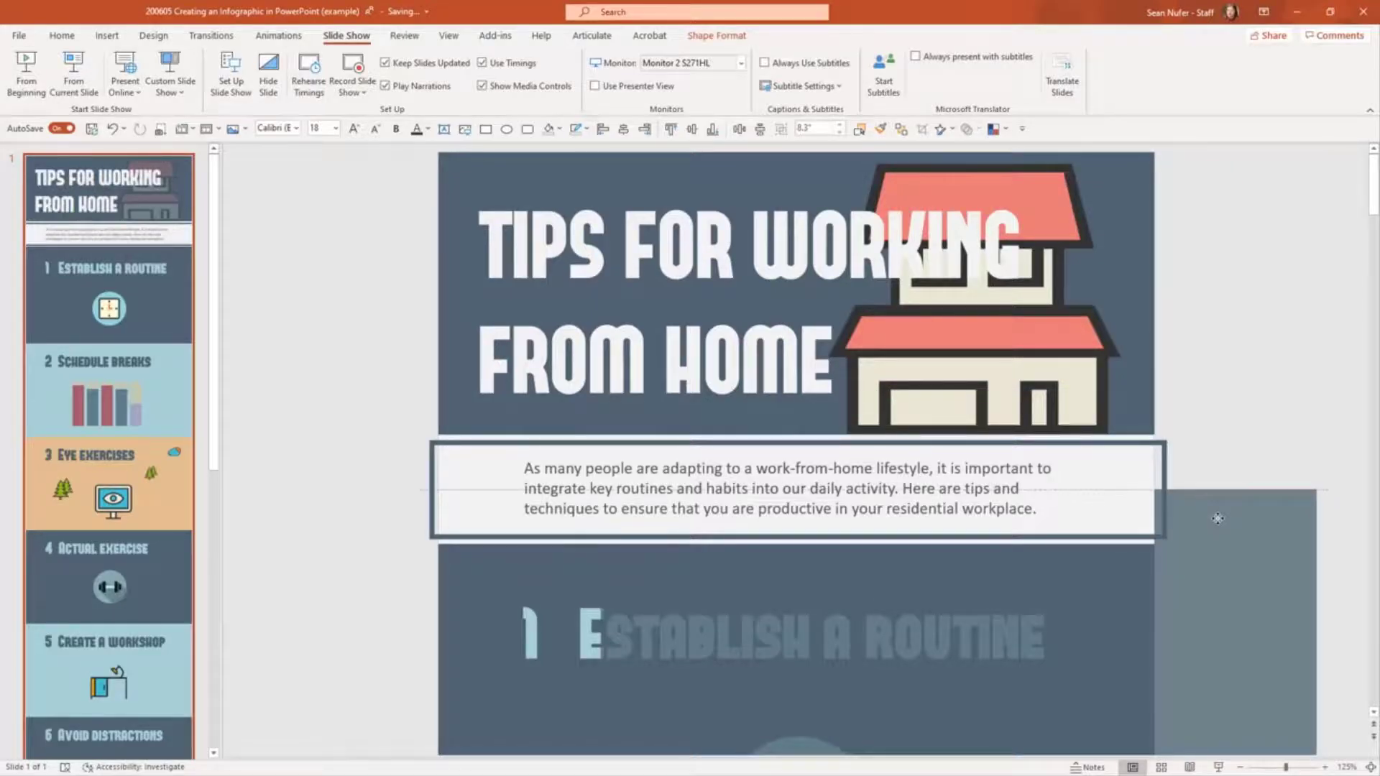
pyautogui.moveTo(1218, 519); pyautogui.dragTo(983, 310)
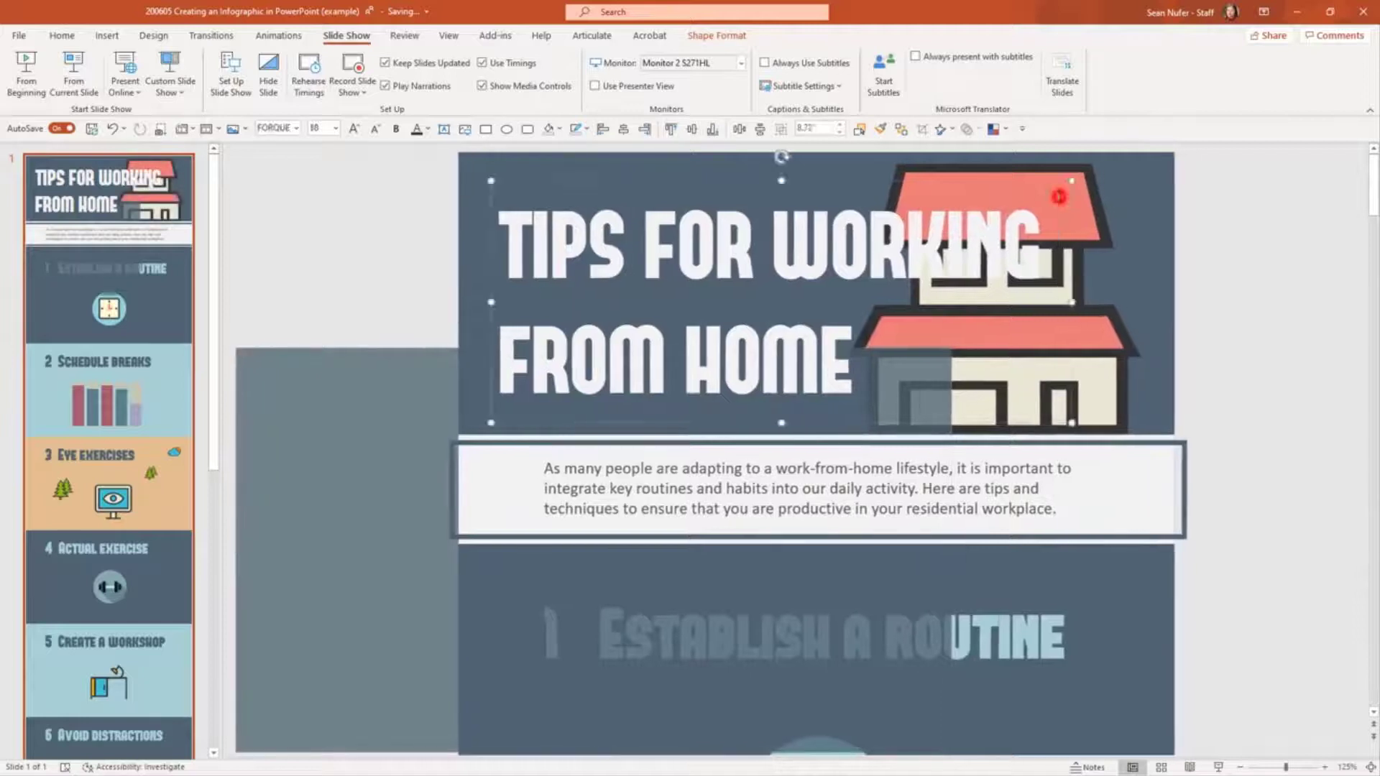
pyautogui.click(1058, 195)
pyautogui.moveTo(1271, 226); pyautogui.dragTo(1301, 219)
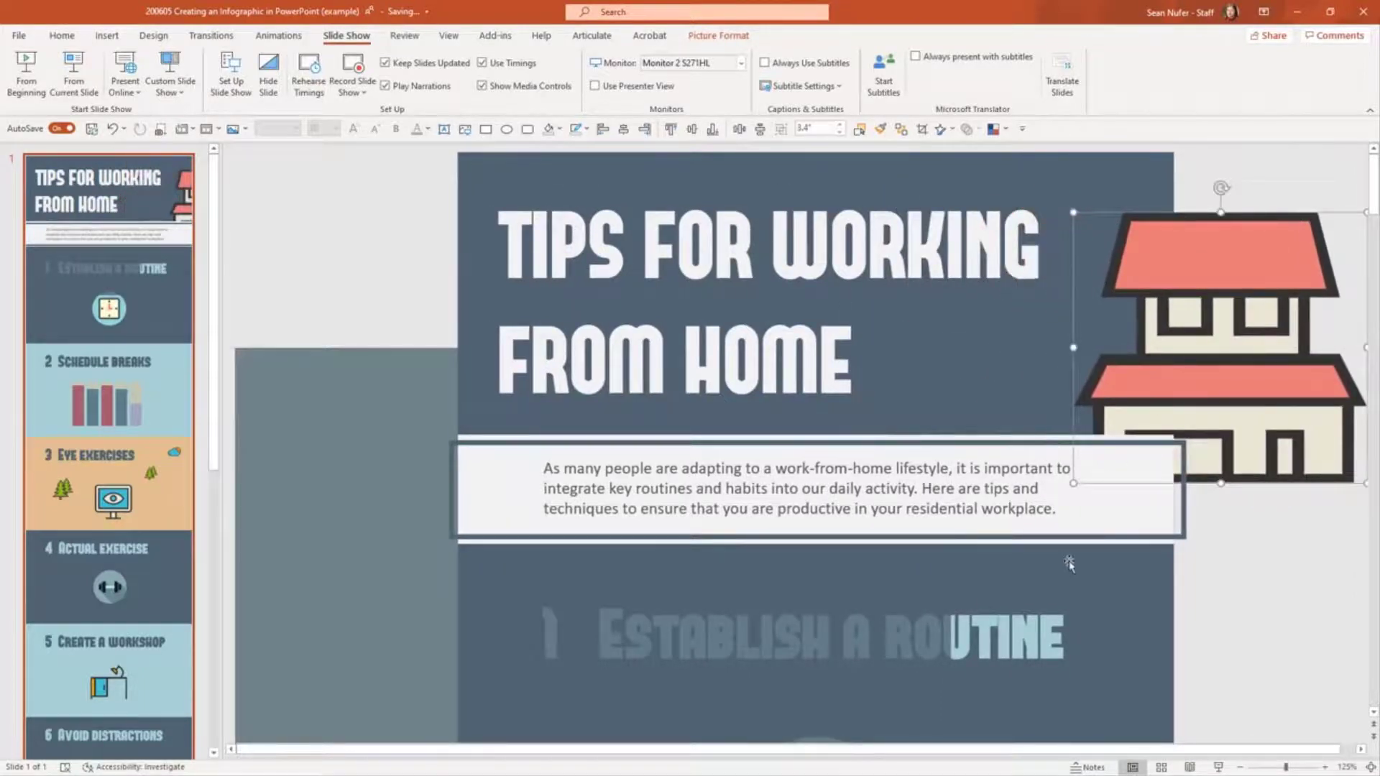
pyautogui.click(964, 471)
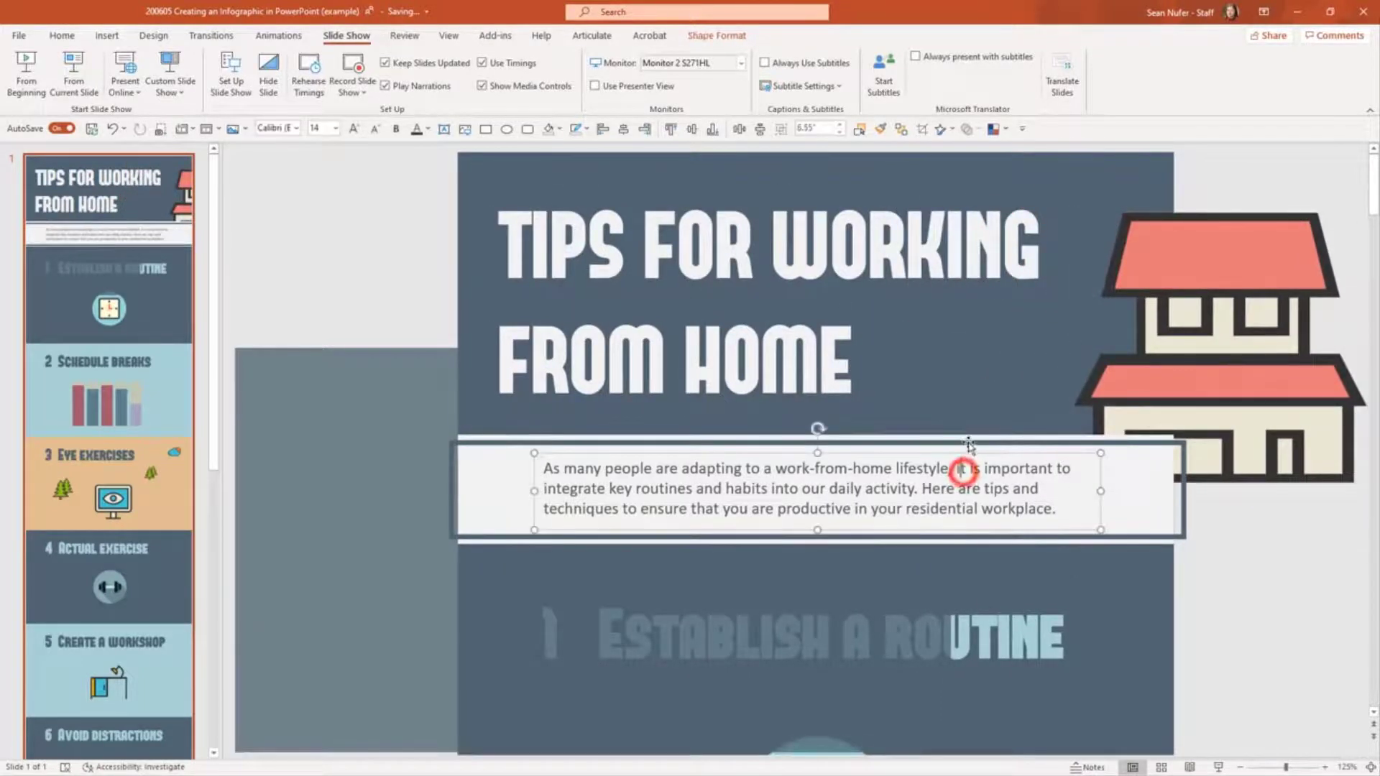
pyautogui.moveTo(970, 435); pyautogui.dragTo(684, 506)
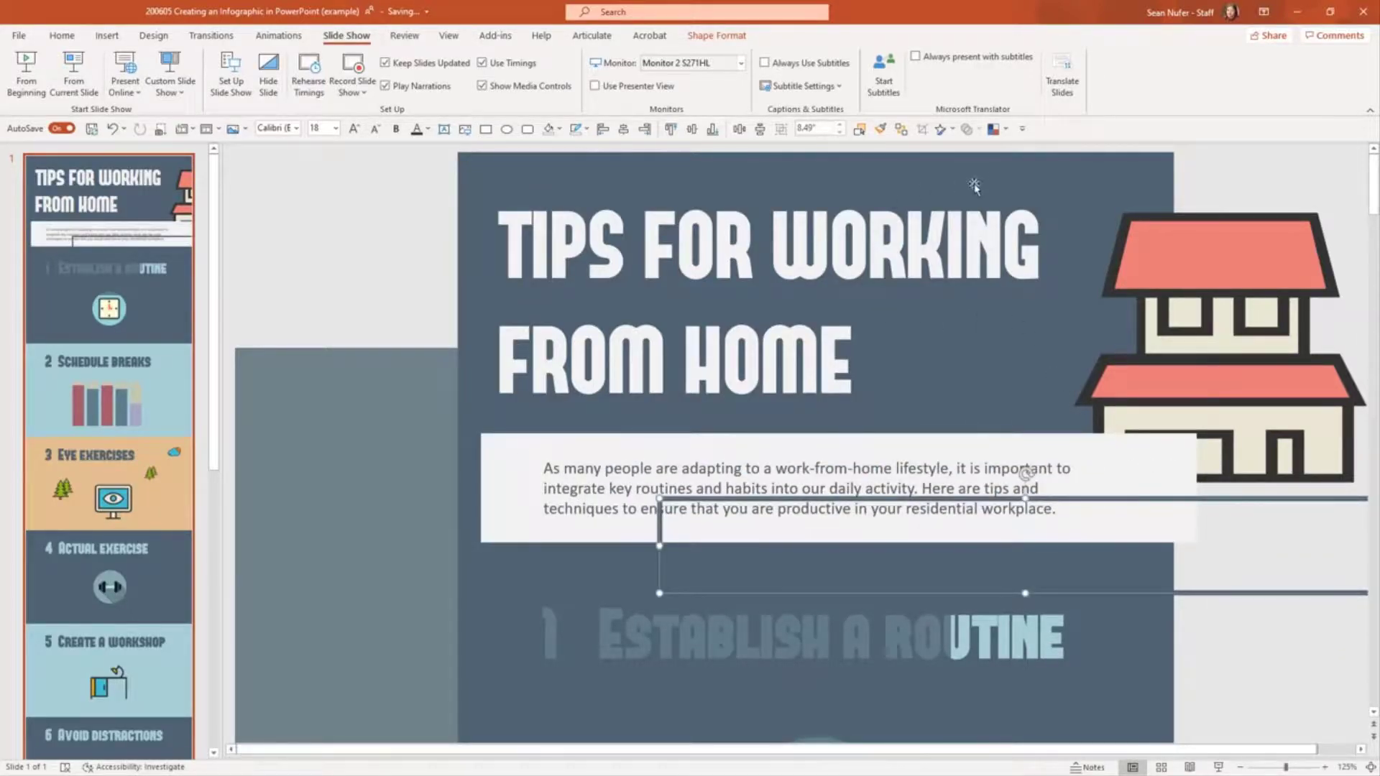
pyautogui.click(1001, 176)
pyautogui.moveTo(1102, 177); pyautogui.dragTo(1001, 209)
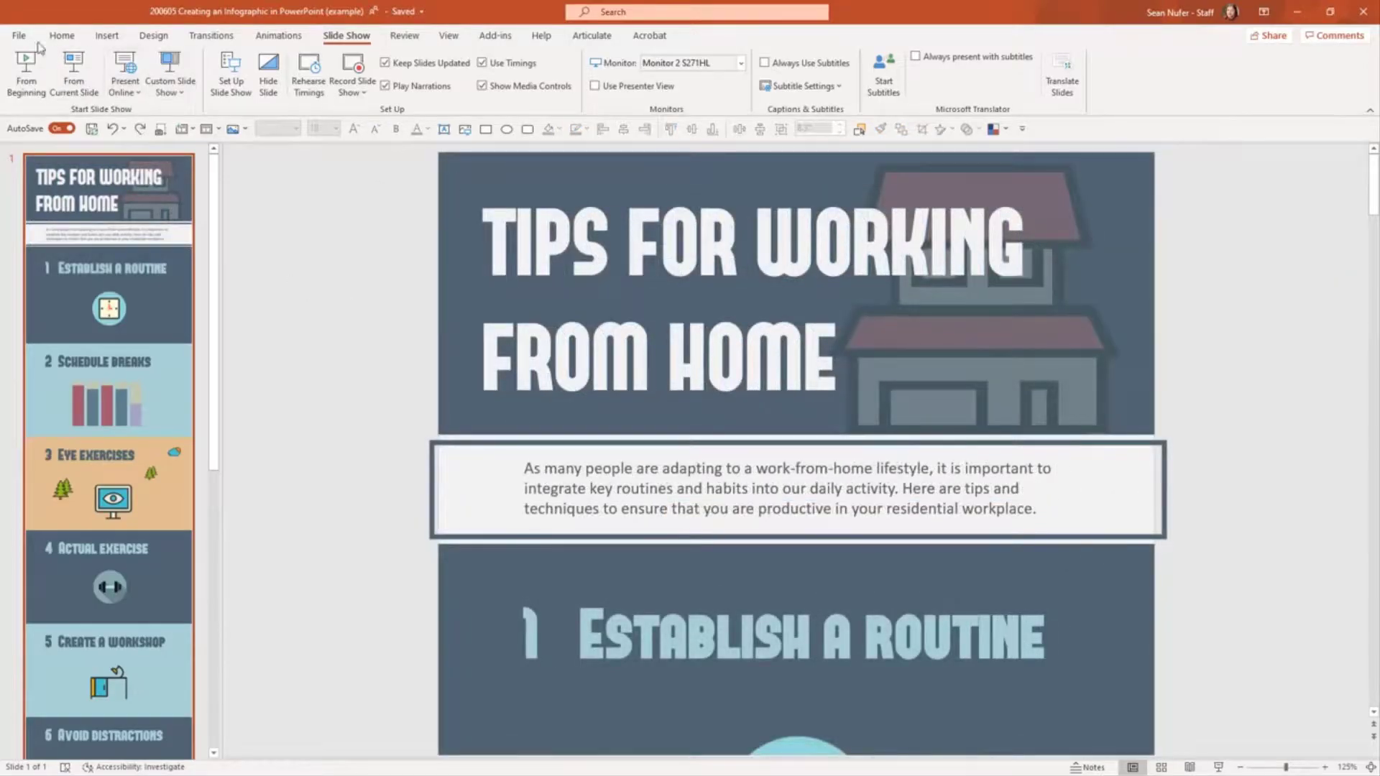
# - Save a copy of the infographic with the PDF (*.pdf) file type
pyautogui.click(20, 36)
pyautogui.click(62, 194)
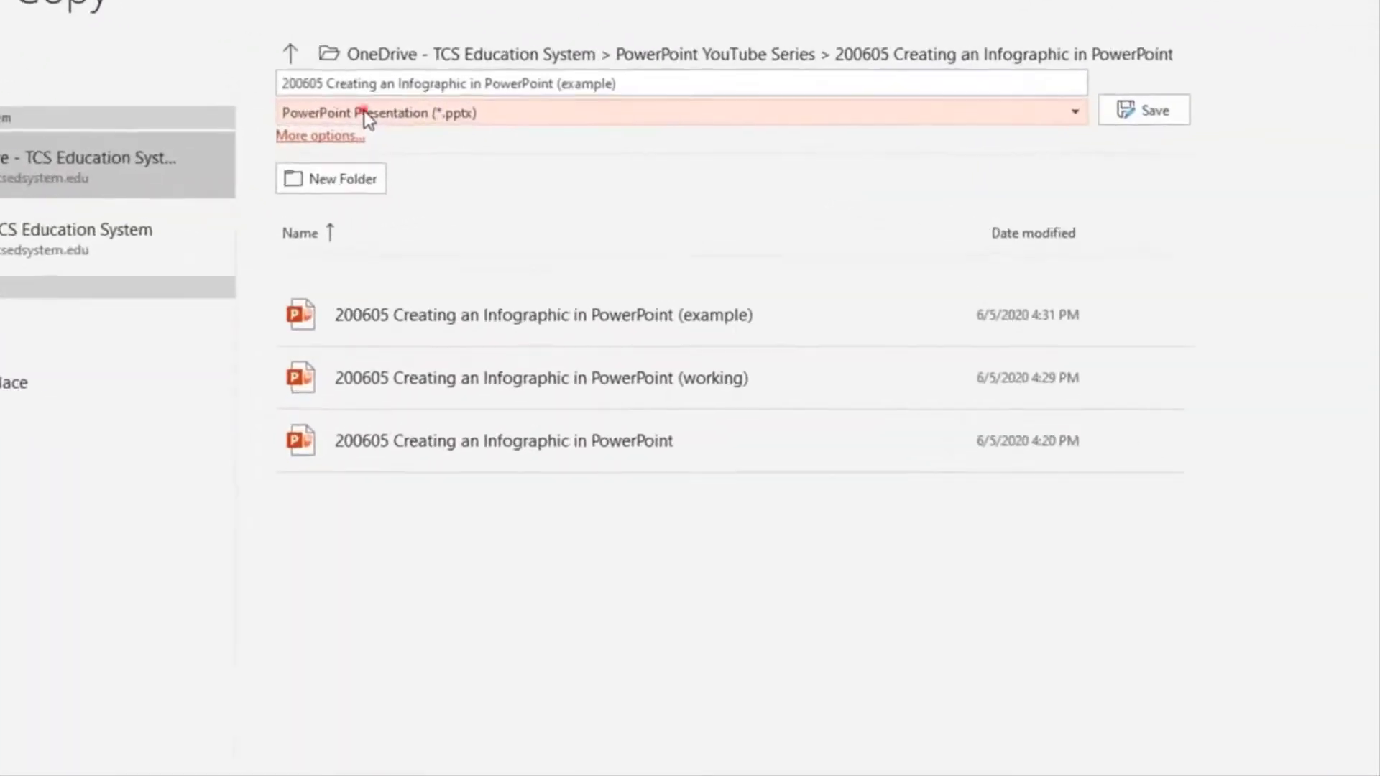
pyautogui.click(453, 127)
pyautogui.click(275, 213)
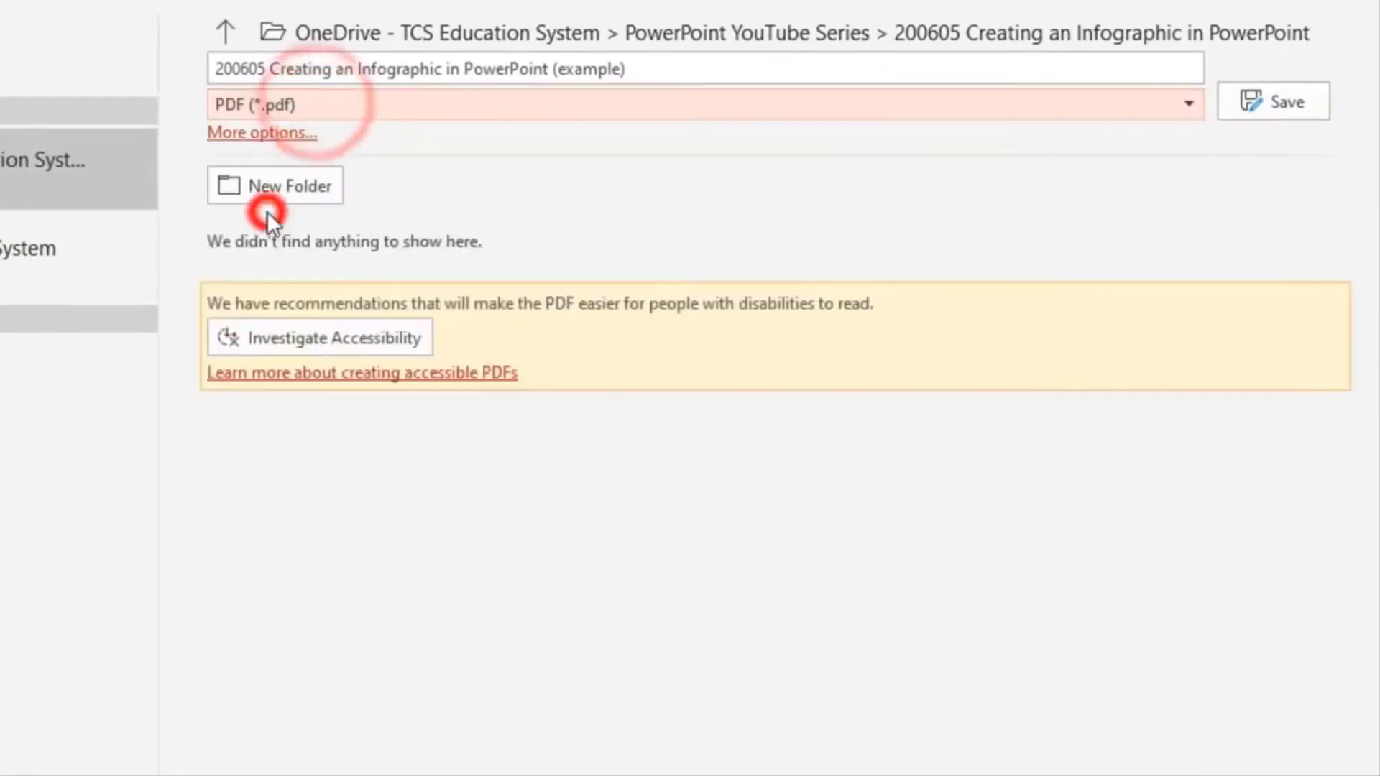
pyautogui.click(1273, 104)
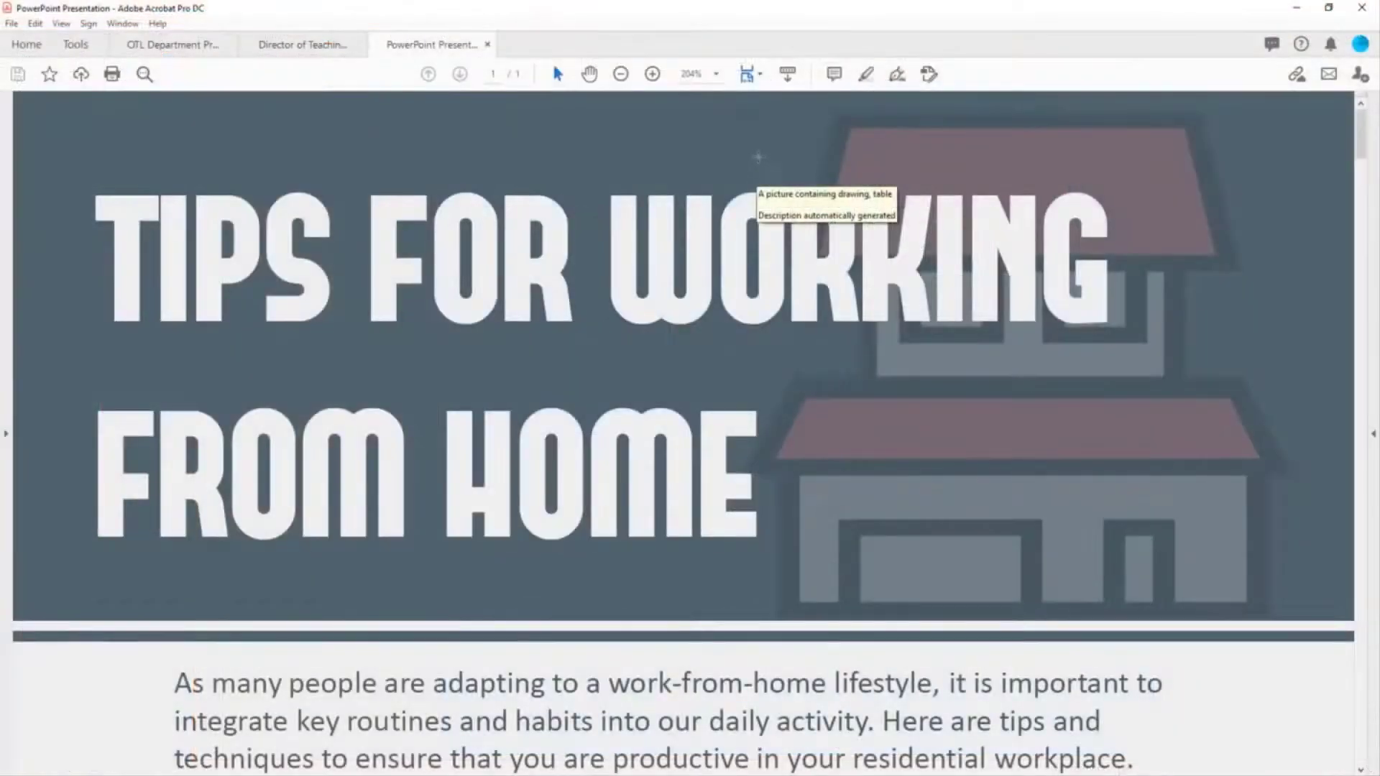
# - Zoom the PDF out to 75% and scroll down to the Final thought section
pyautogui.click(621, 74)
pyautogui.click(620, 74)
pyautogui.click(621, 74)
pyautogui.click(621, 74)
pyautogui.click(621, 74)
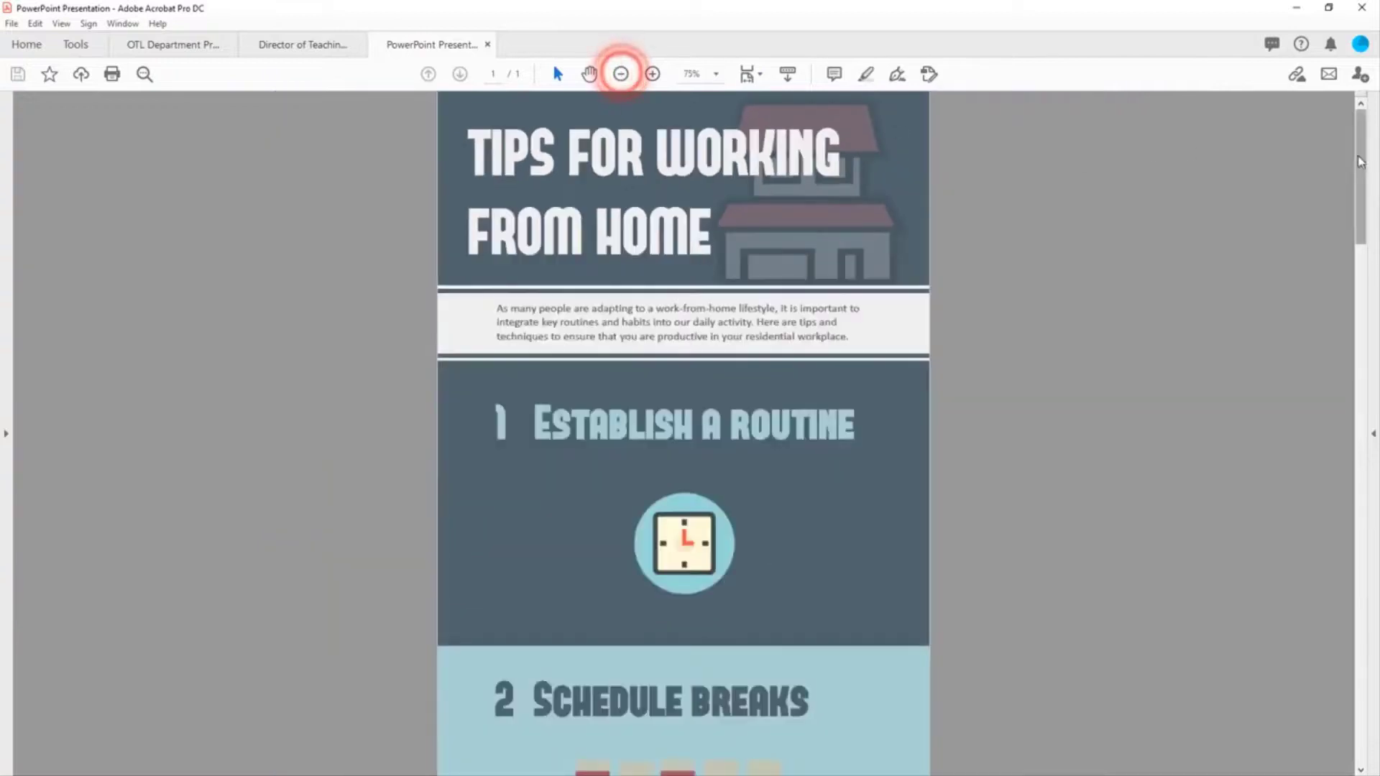
pyautogui.moveTo(1358, 158); pyautogui.dragTo(1319, 691)
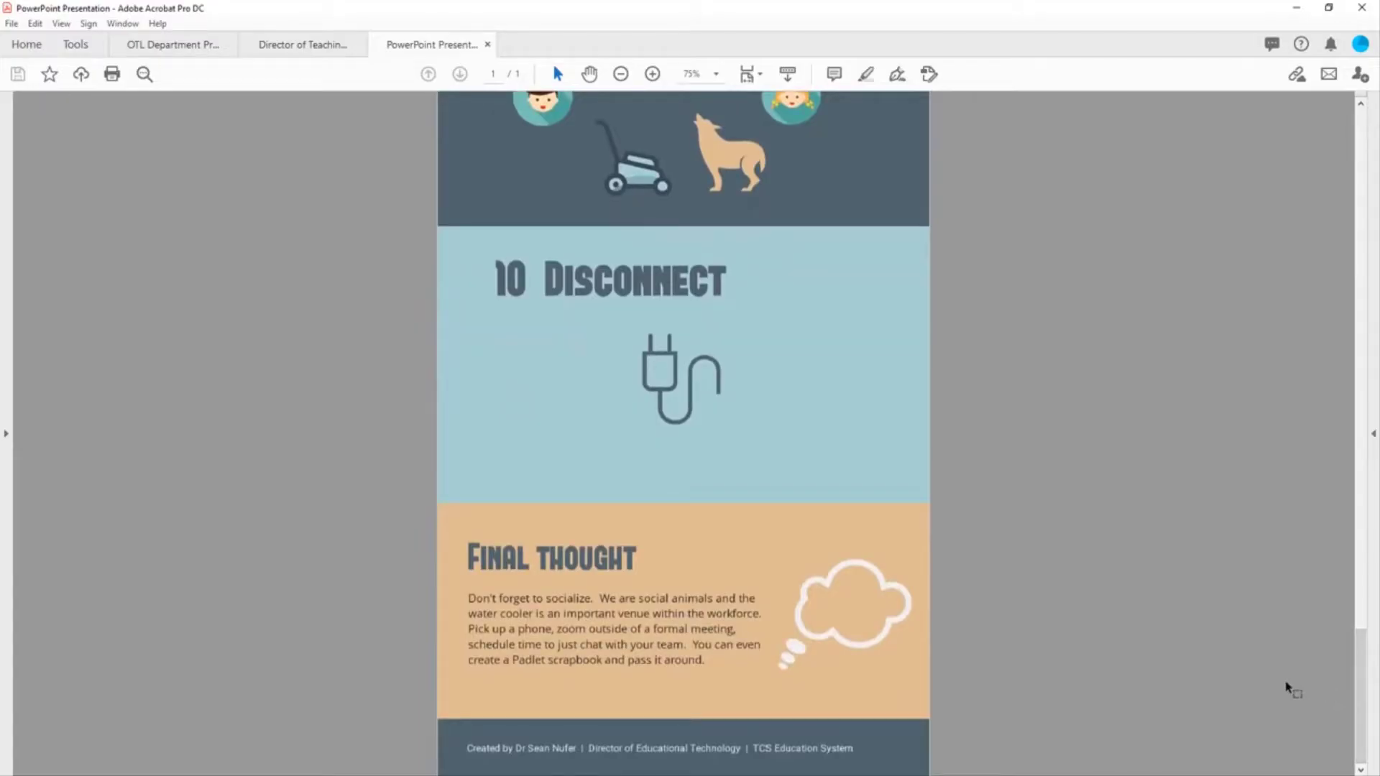